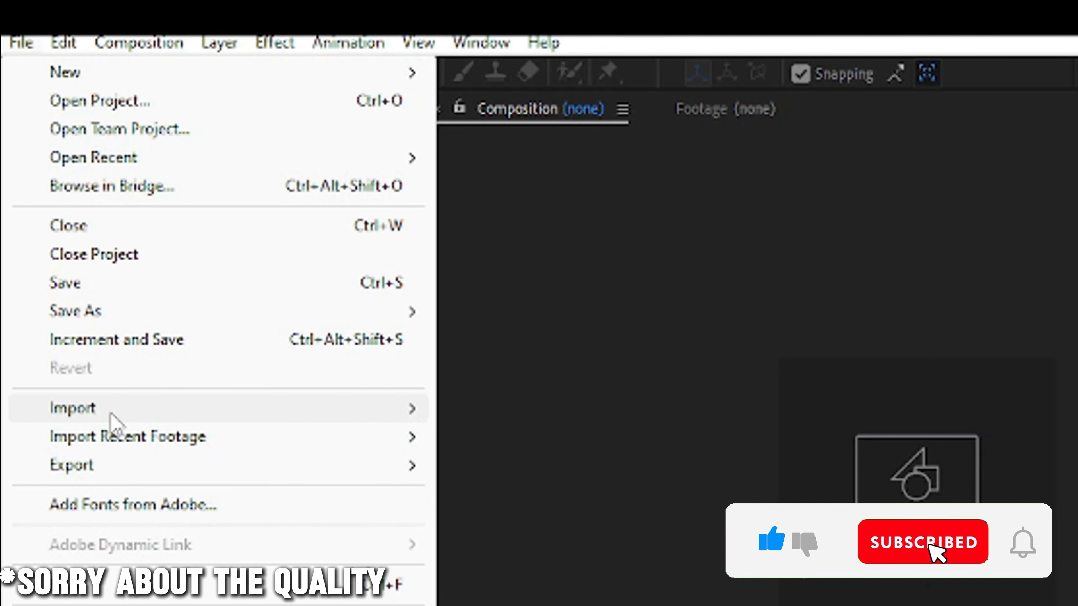
- Import the four pictures korra pic1, korra pic2, korra pic3 and korra pic4 into the project
mouse_move(109, 414)
left_click(541, 415)
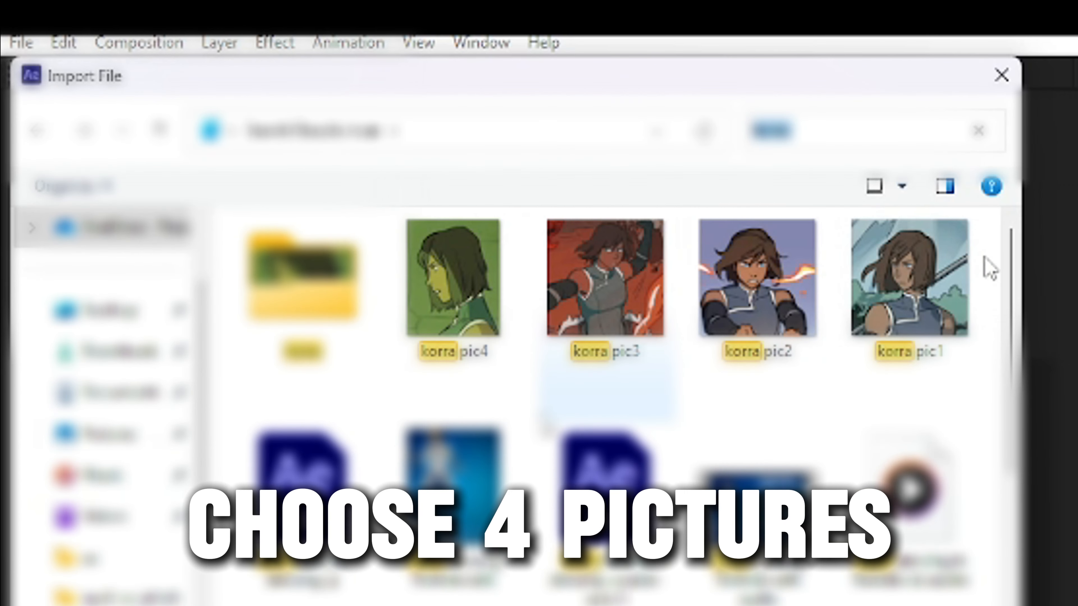
left_click_drag(989, 267, 454, 284)
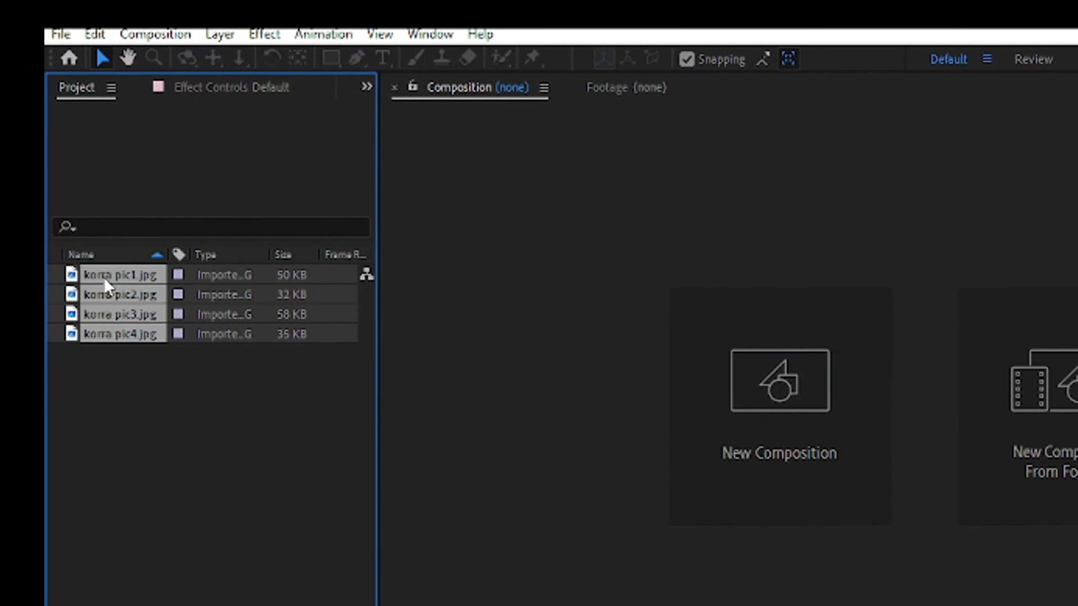
- Create a single composition from the four imported pictures, using the korra pic4.jpg dimensions and a still duration of 0:00:02:00
left_click_drag(97, 343, 336, 449)
left_click_drag(311, 363, 1021, 374)
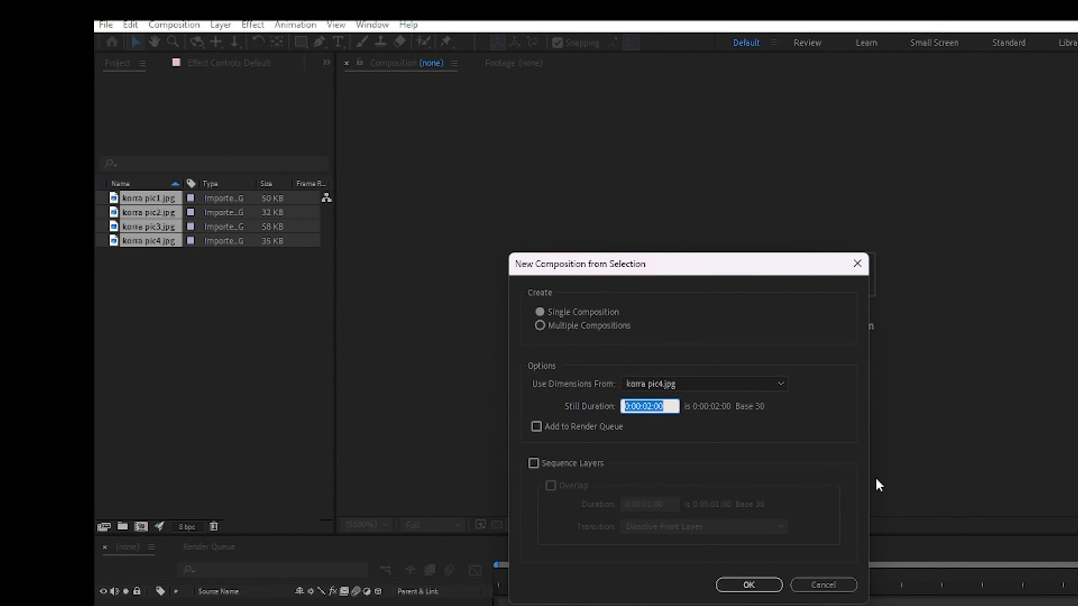
left_click(748, 585)
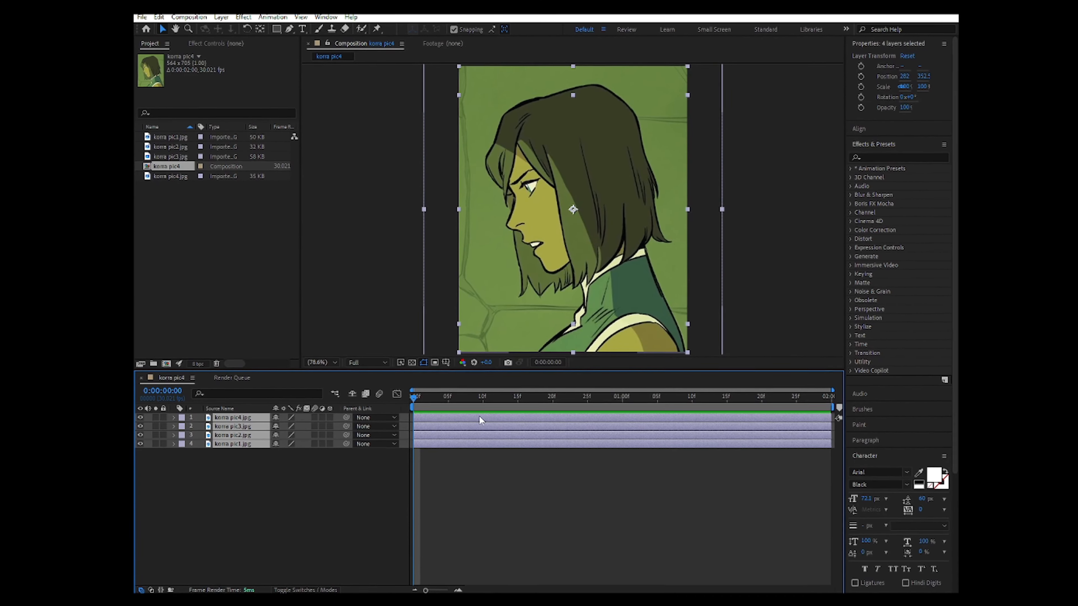
left_click(203, 497)
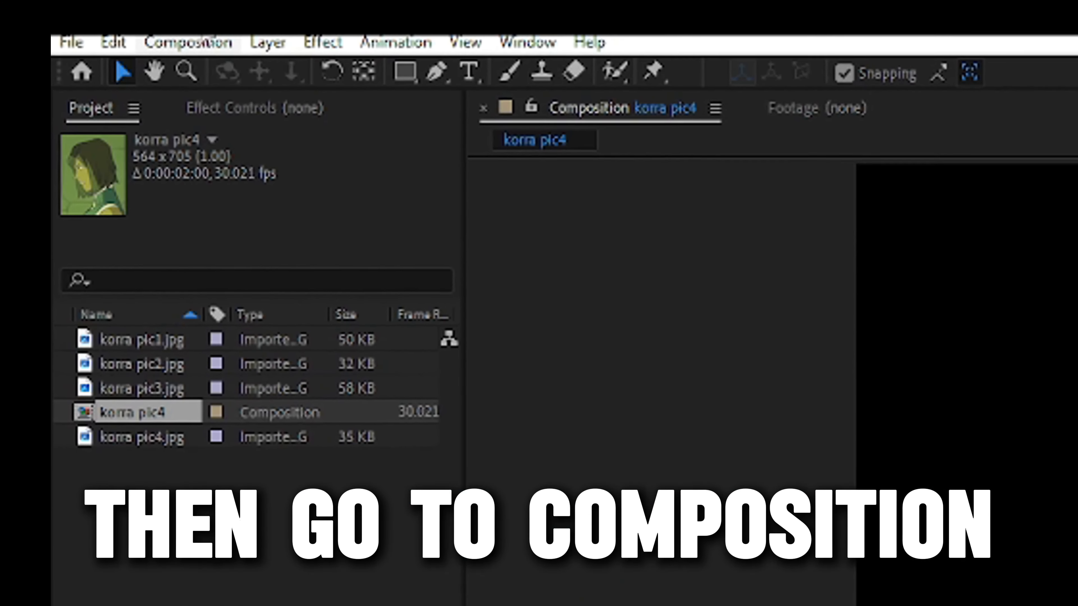
- In the korra pic4 composition's settings, unlock the aspect ratio and set the height to 2000 px
left_click(189, 16)
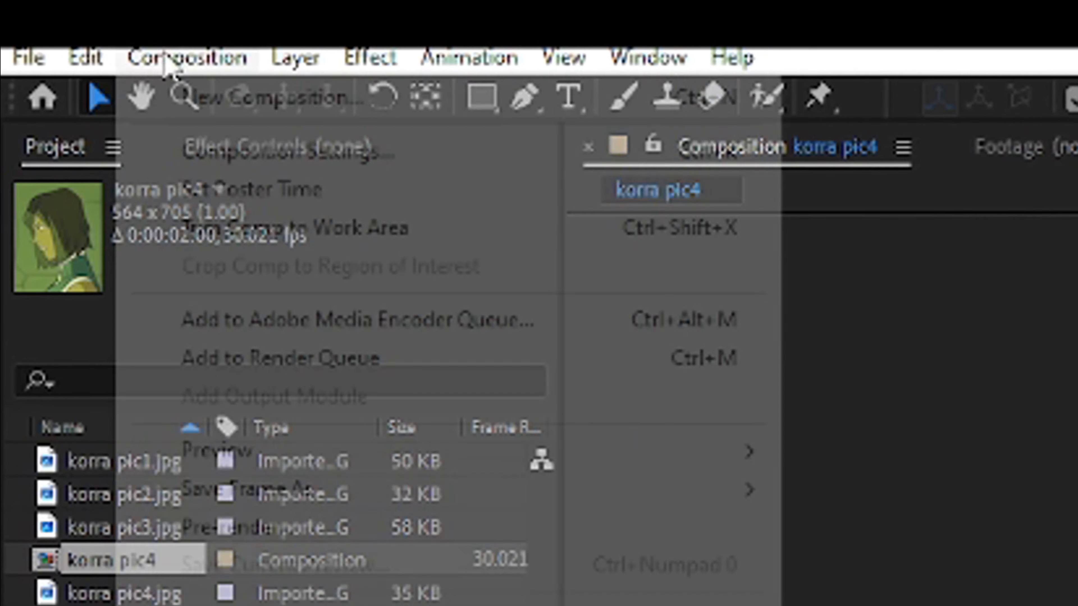
left_click(287, 153)
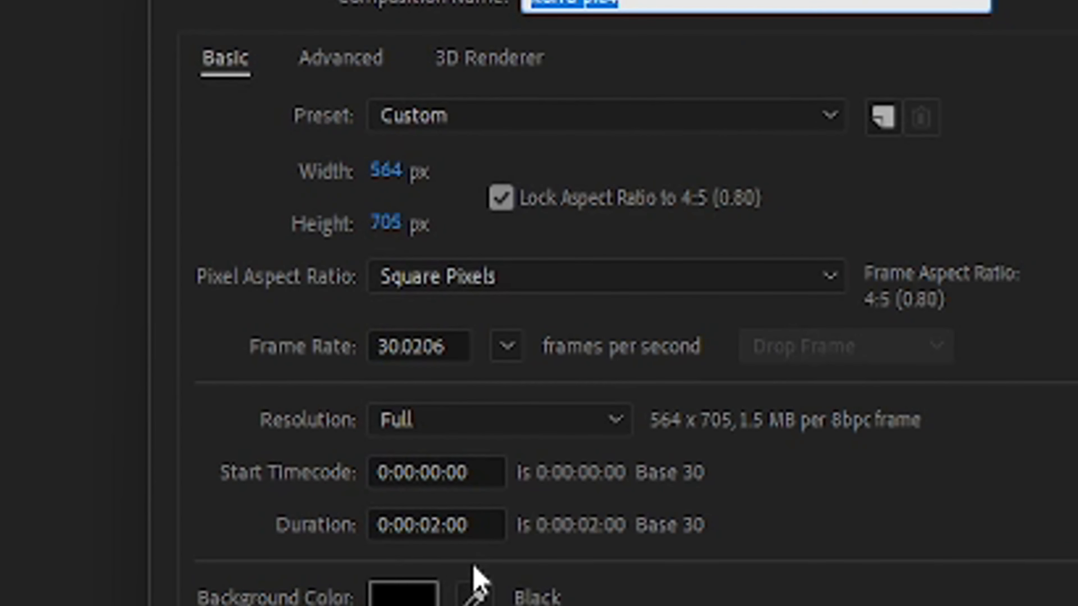
left_click(386, 170)
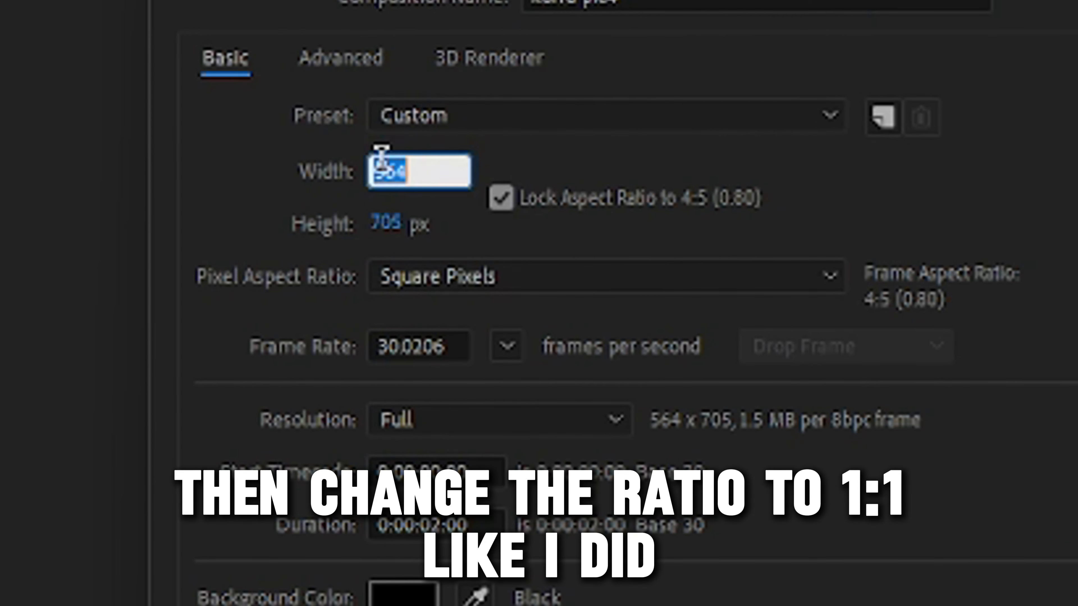
type("200")
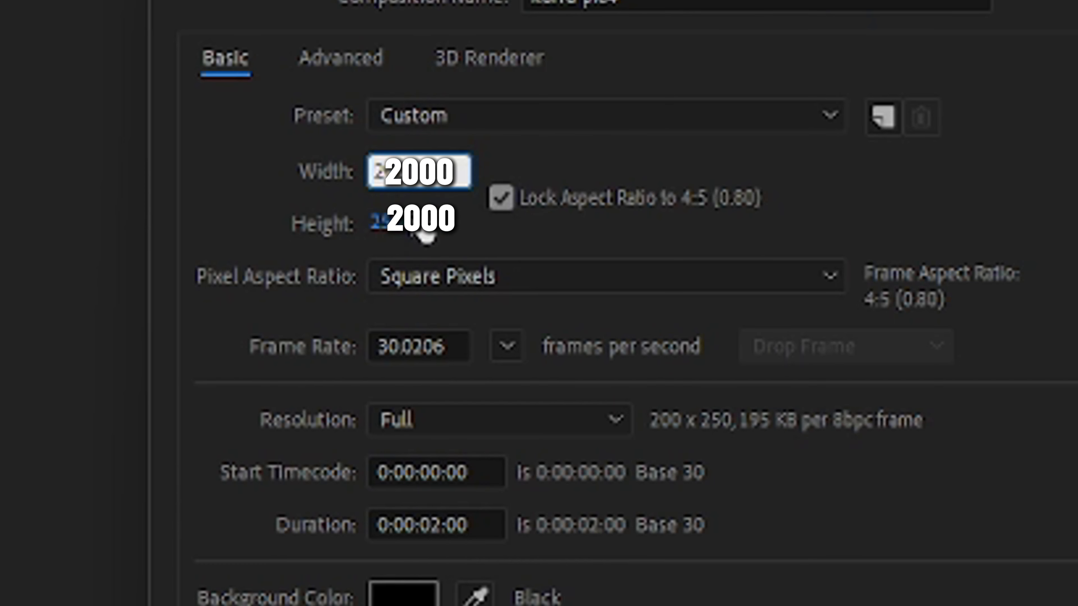
left_click(500, 197)
left_click(398, 161)
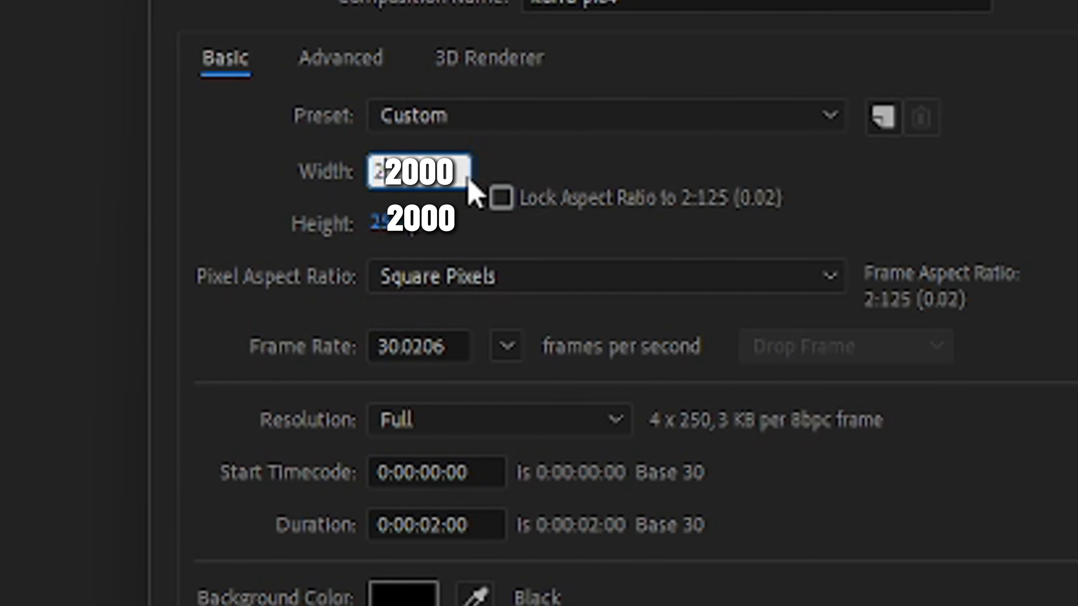
left_click(378, 225)
type("2000")
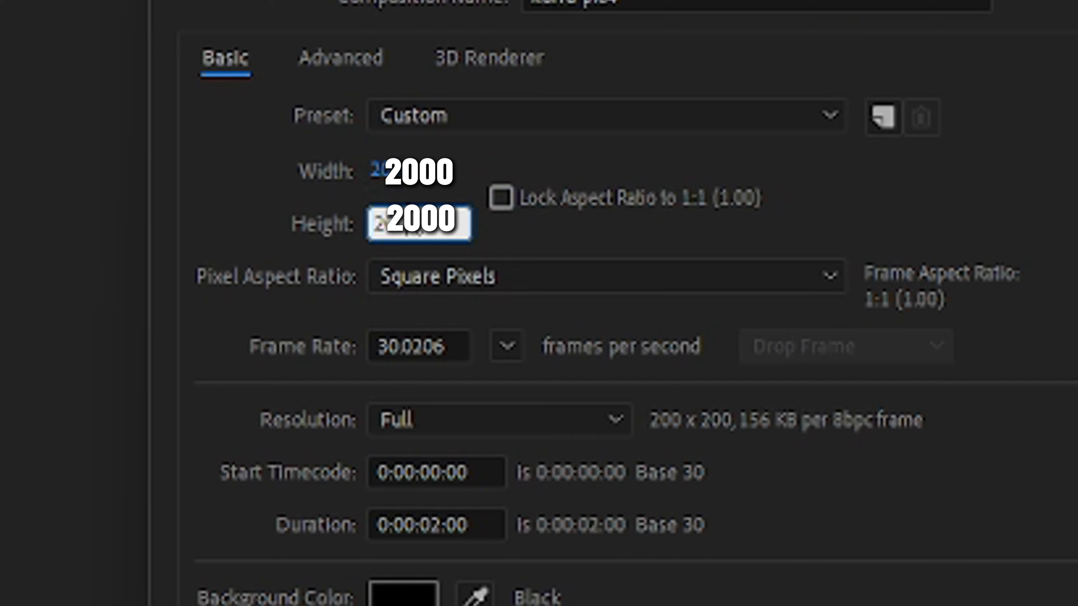
- Set the composition's width to 2000 px, lock the aspect ratio to 1:1 and apply the settings
left_click(387, 175)
type("0")
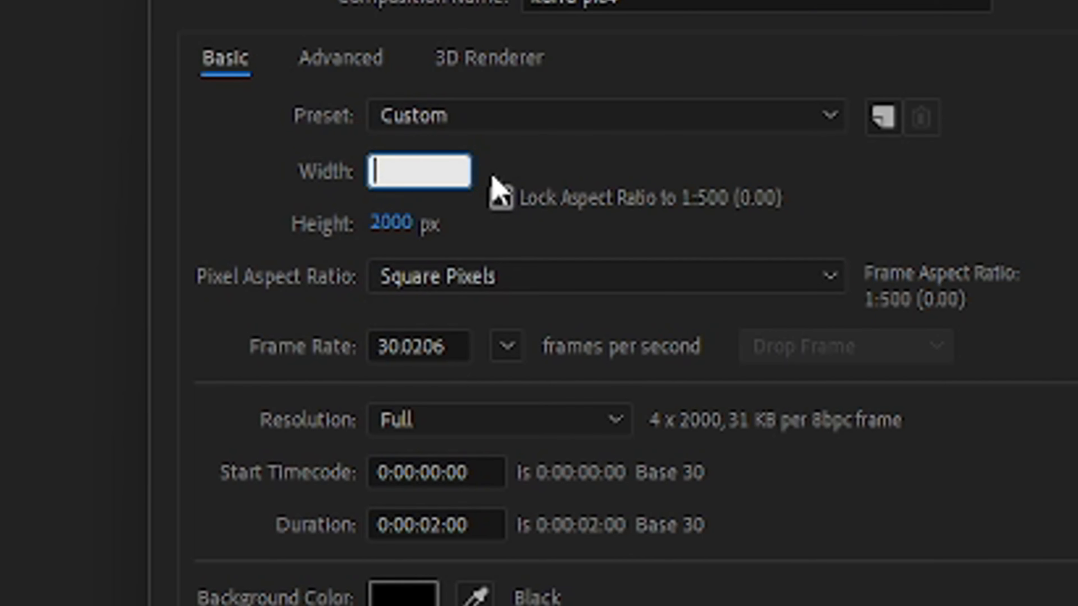
type("2000")
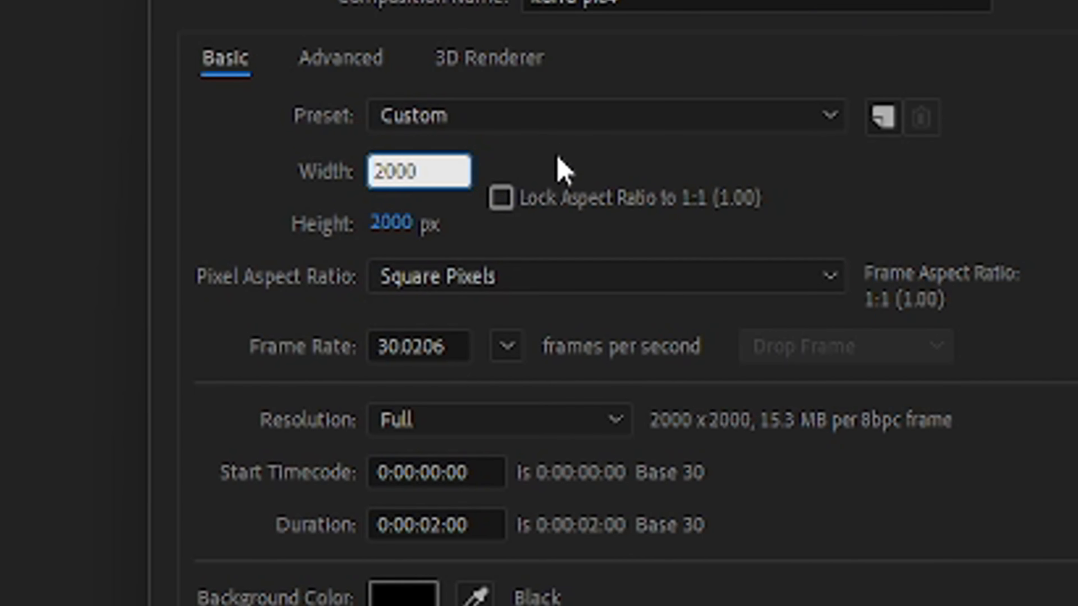
left_click(557, 162)
left_click(515, 191)
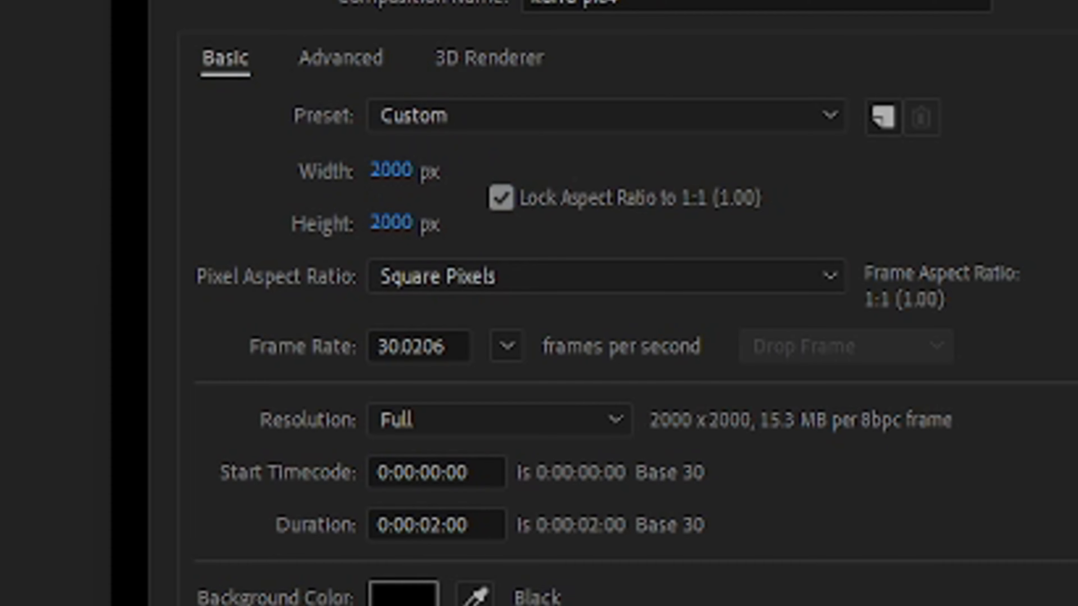
key("Return")
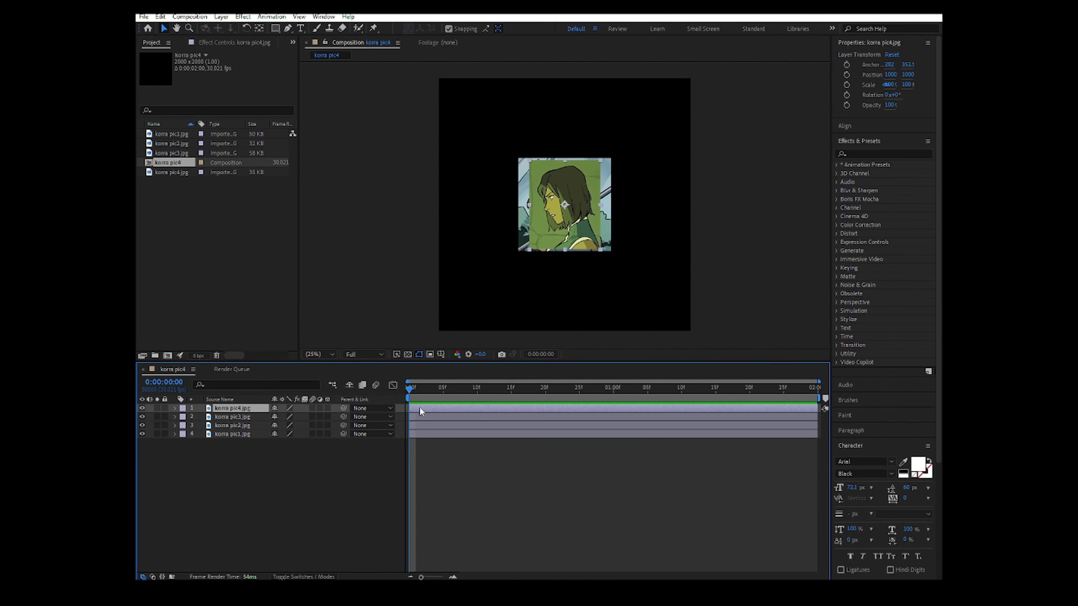
- Scale the korra pic4.jpg layer to 359% to fill the frame and pre-compose it, moving all attributes into the new composition
key("s")
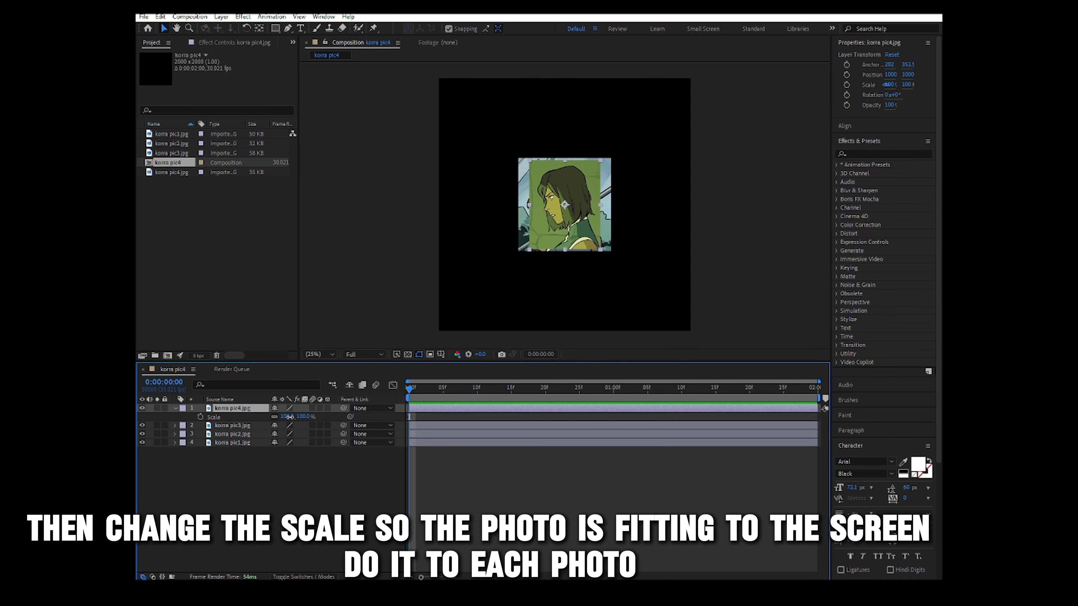
left_click_drag(289, 416, 418, 419)
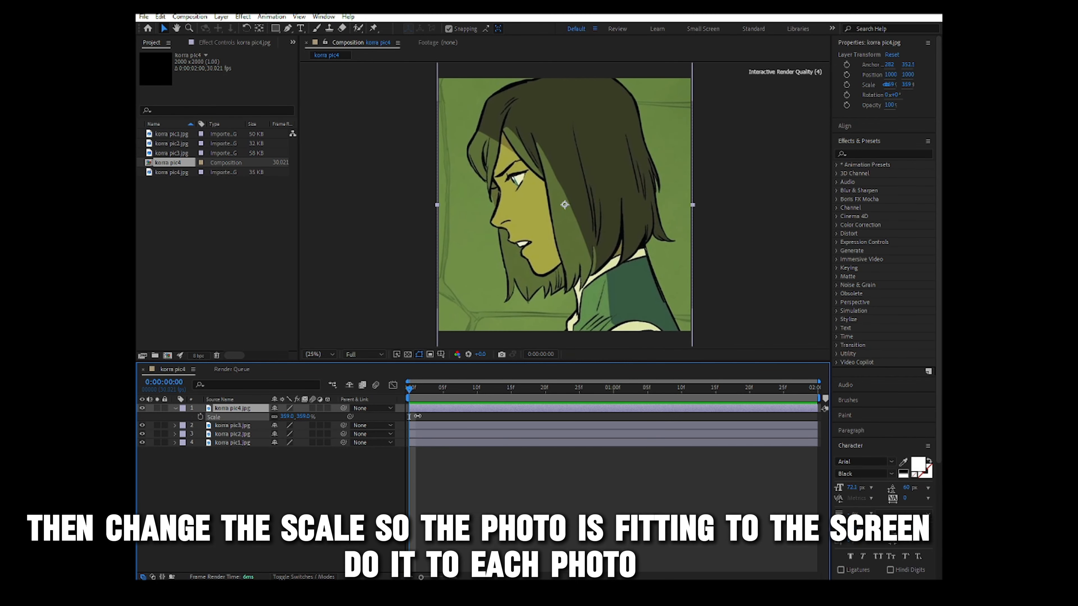
right_click(609, 220)
left_click(645, 463)
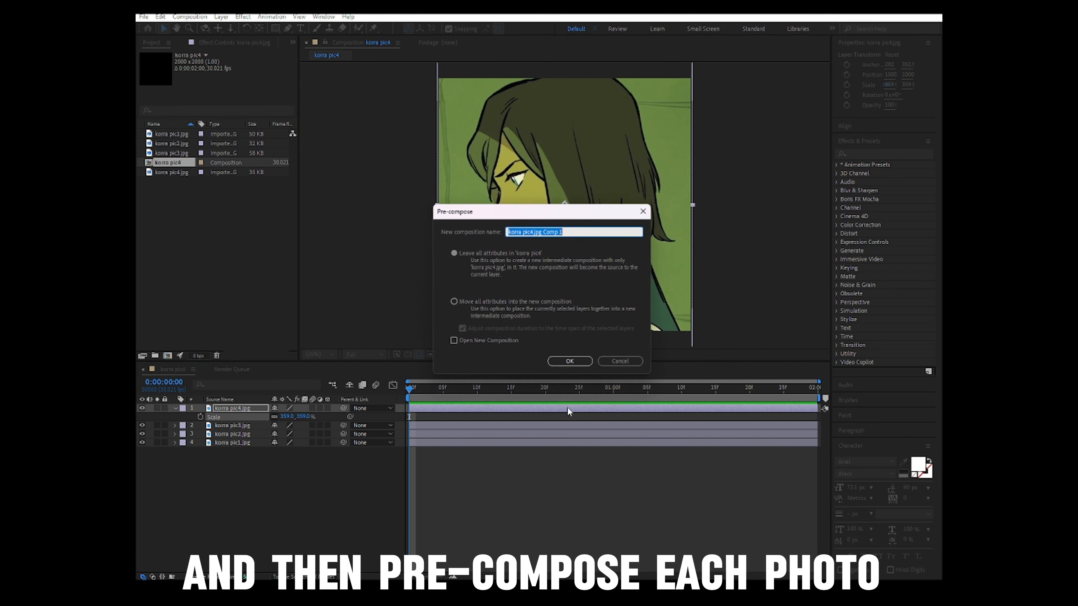
left_click(454, 302)
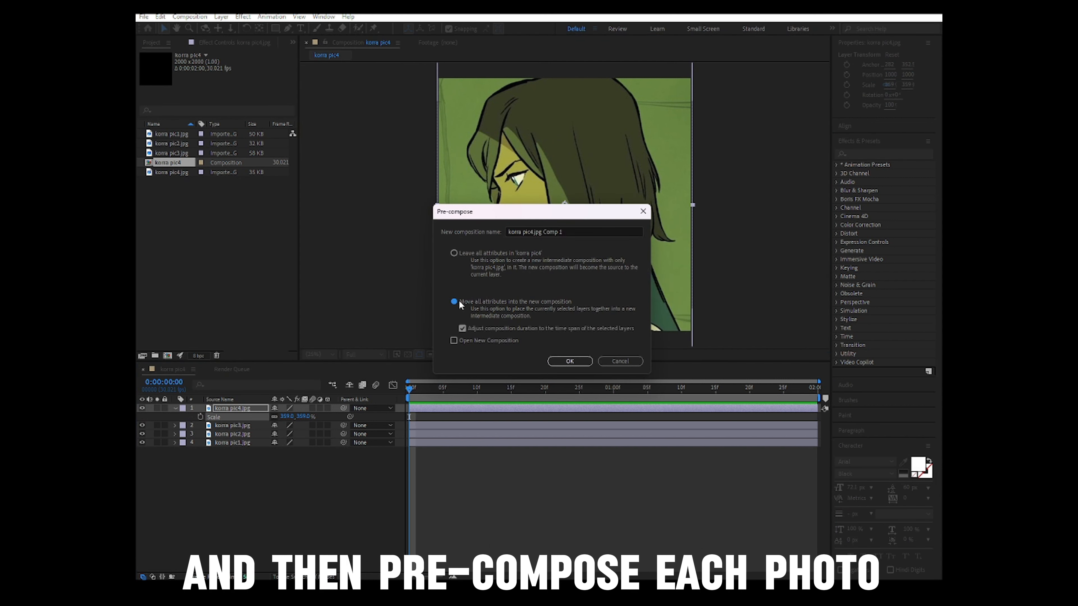
left_click(570, 361)
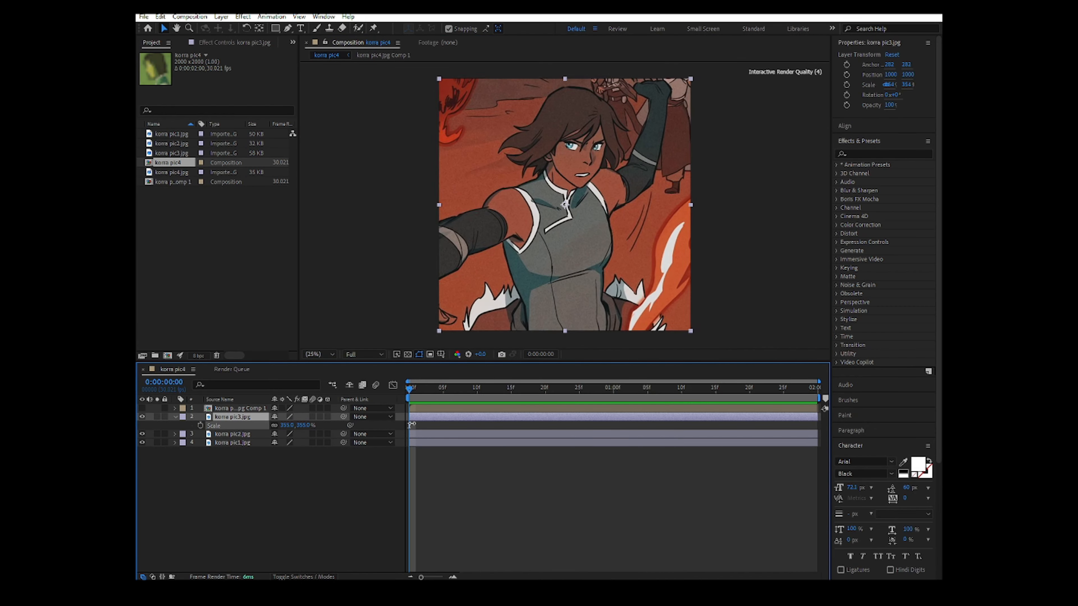
- Scale the korra pic3, pic2 and pic1 layers to fill the frame and pre-compose each, leaving all four layers visible
right_click(615, 313)
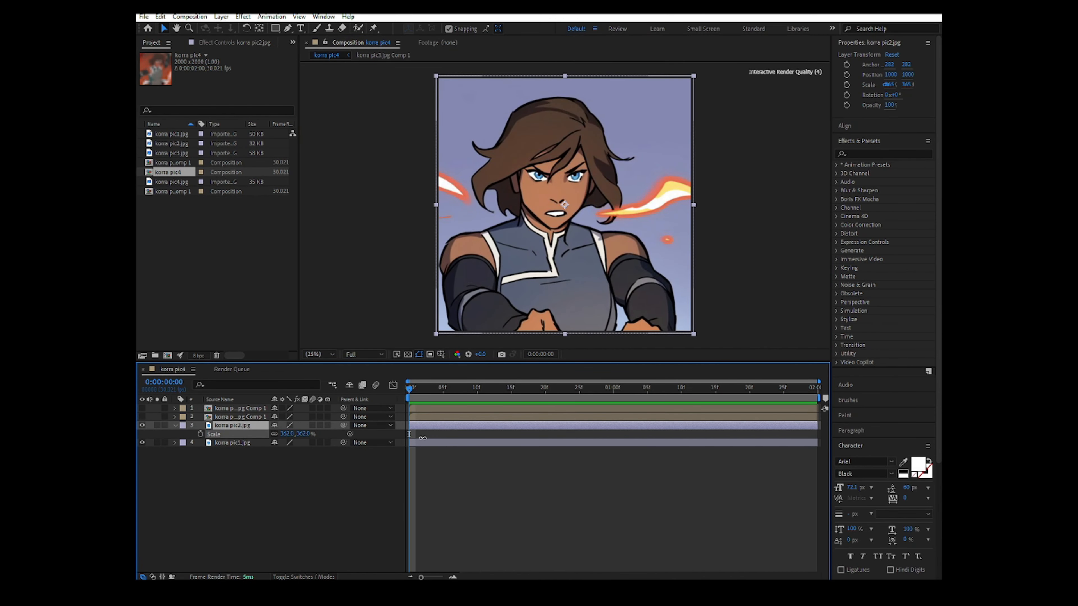
right_click(639, 236)
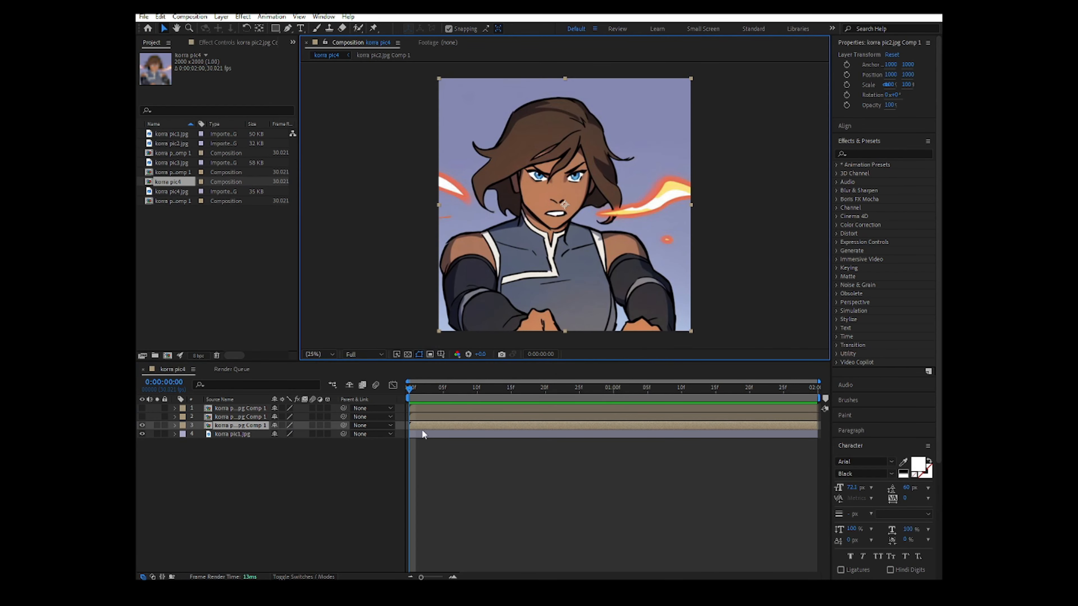
left_click_drag(290, 442, 322, 441)
right_click(444, 122)
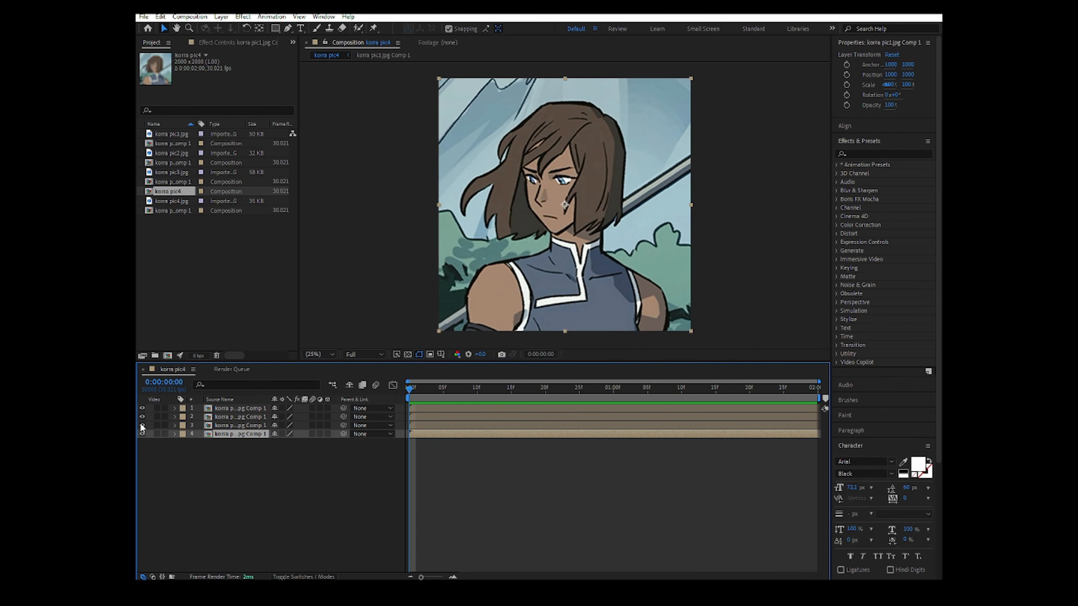
left_click(142, 425)
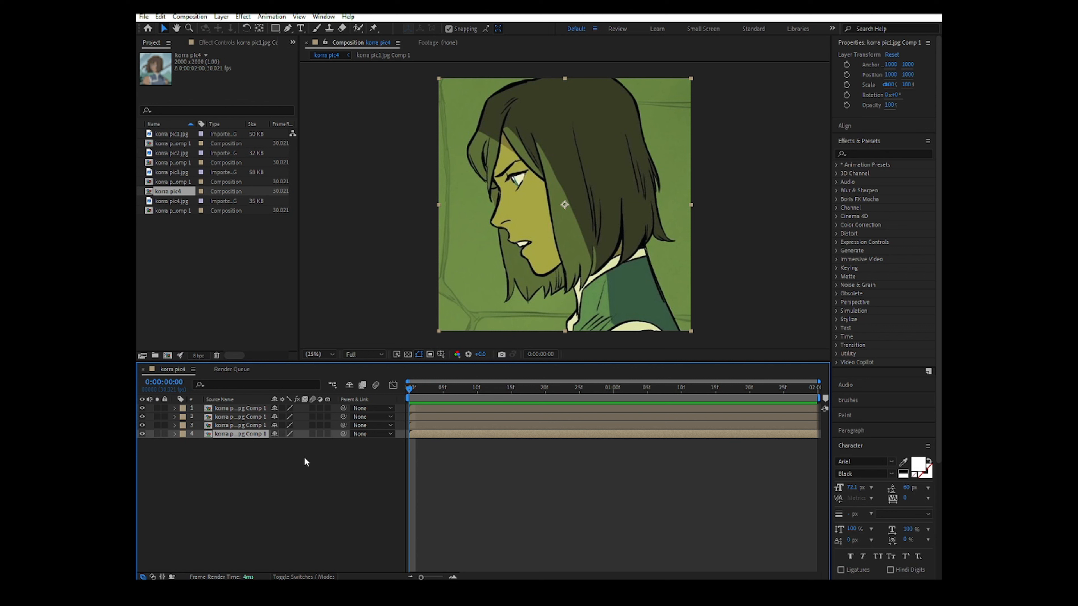
- Duplicate all four pre-composed photo layers and move one set of copies to the bottom of the layer stack
left_click(431, 407)
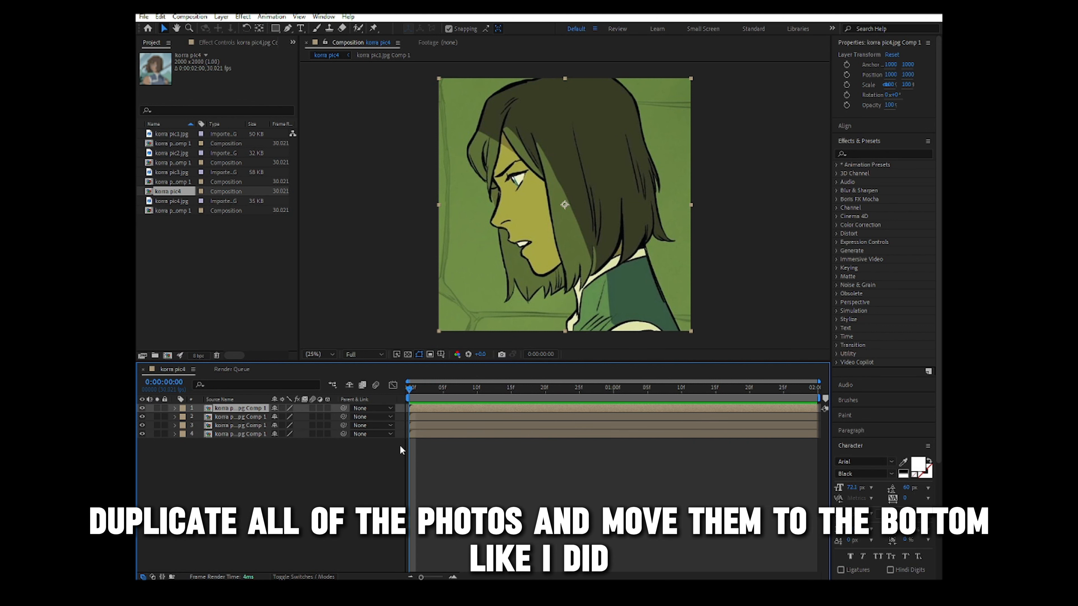
key("ctrl+a")
key("ctrl+d")
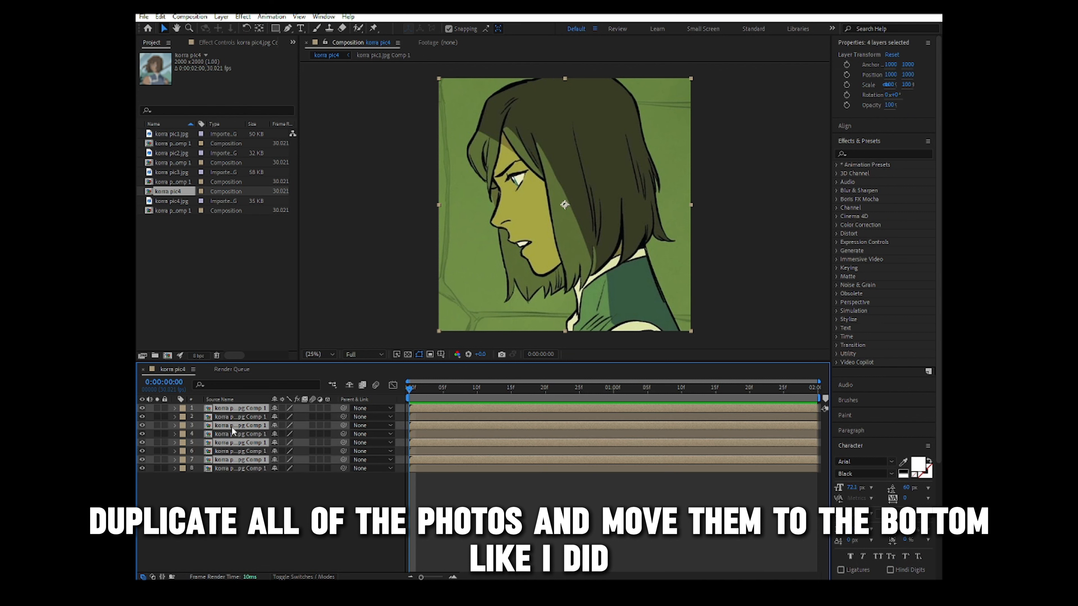
left_click_drag(239, 408, 236, 512)
left_click(300, 497)
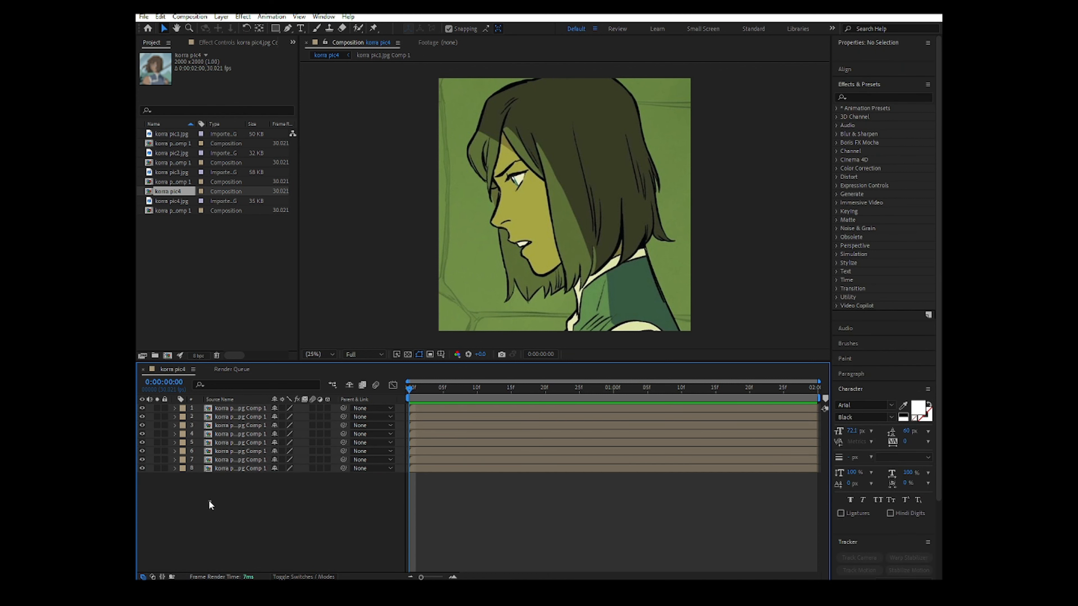
- Label the four bottom layers purple and enable motion blur on all eight layers
left_click_drag(211, 503, 195, 444)
left_click(183, 442)
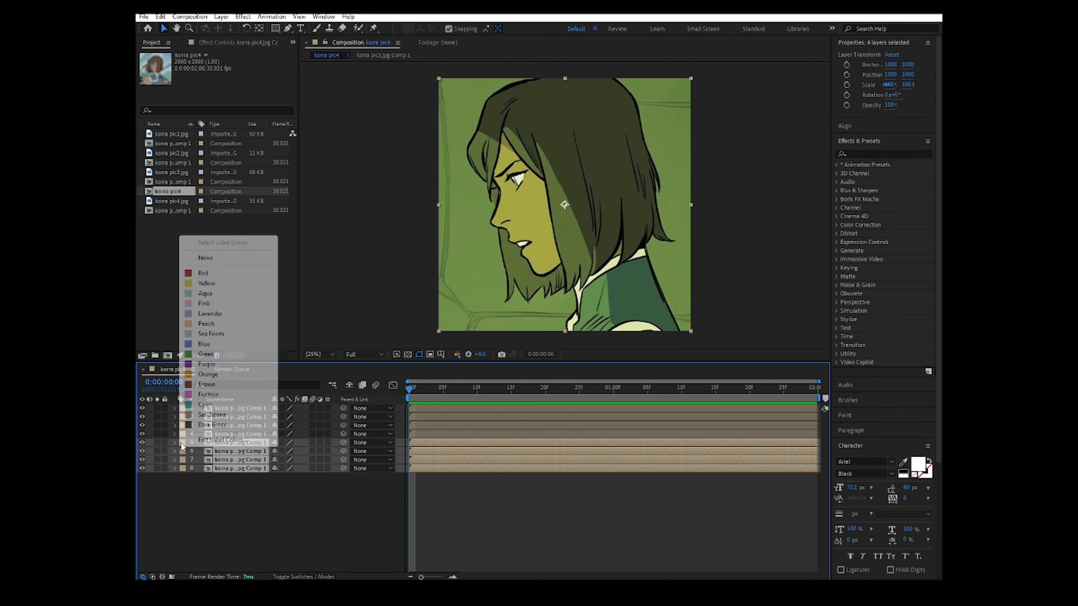
left_click(220, 368)
left_click(223, 527)
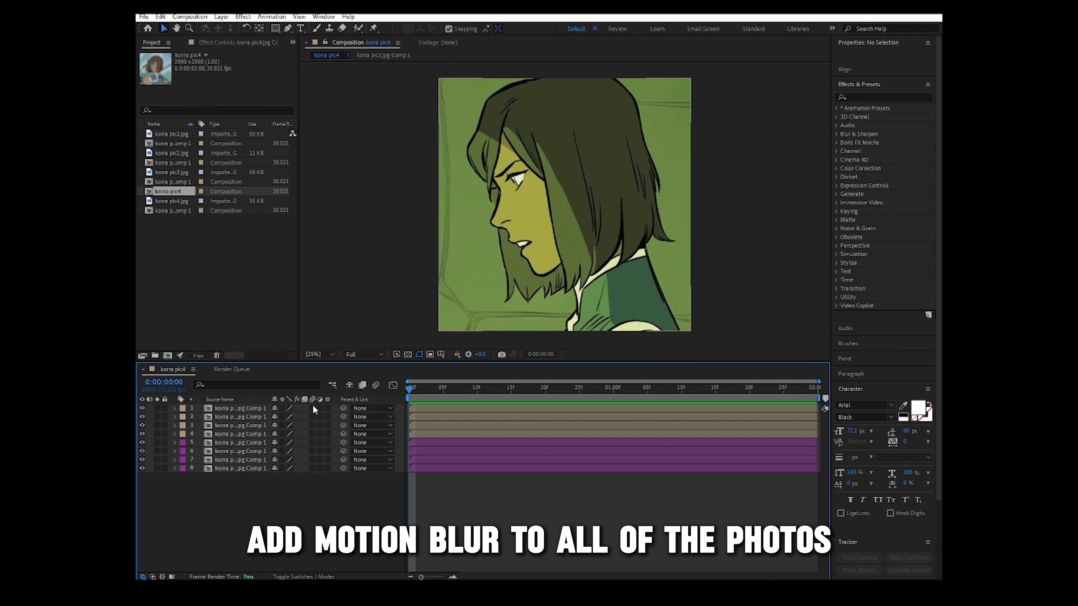
left_click_drag(313, 406, 312, 469)
- Set the scale of the four top photo layers to 35%
left_click_drag(300, 407, 274, 417)
key("s")
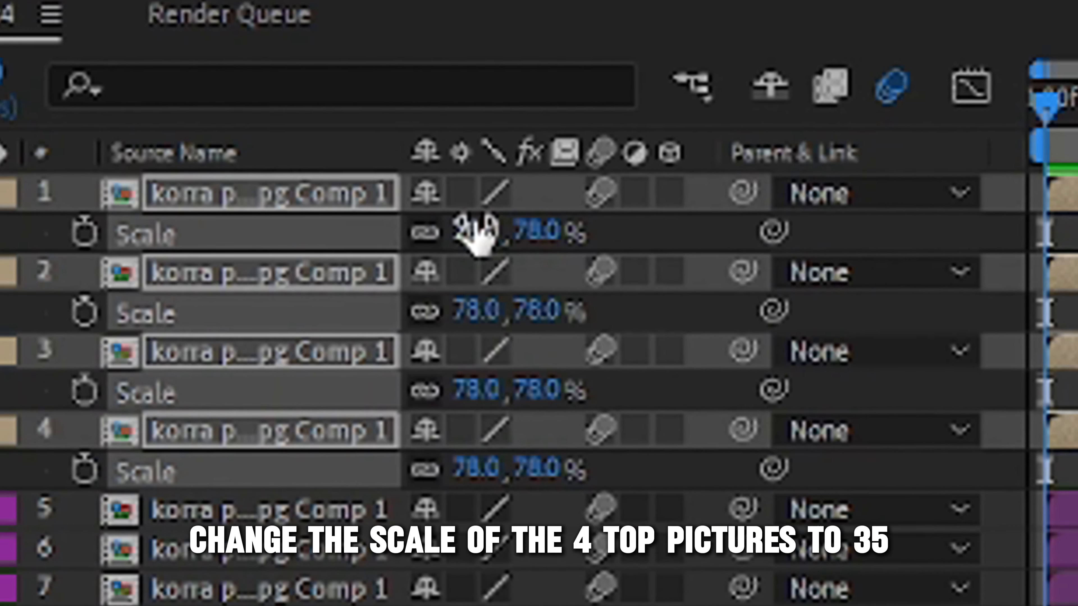
left_click(286, 416)
type("35")
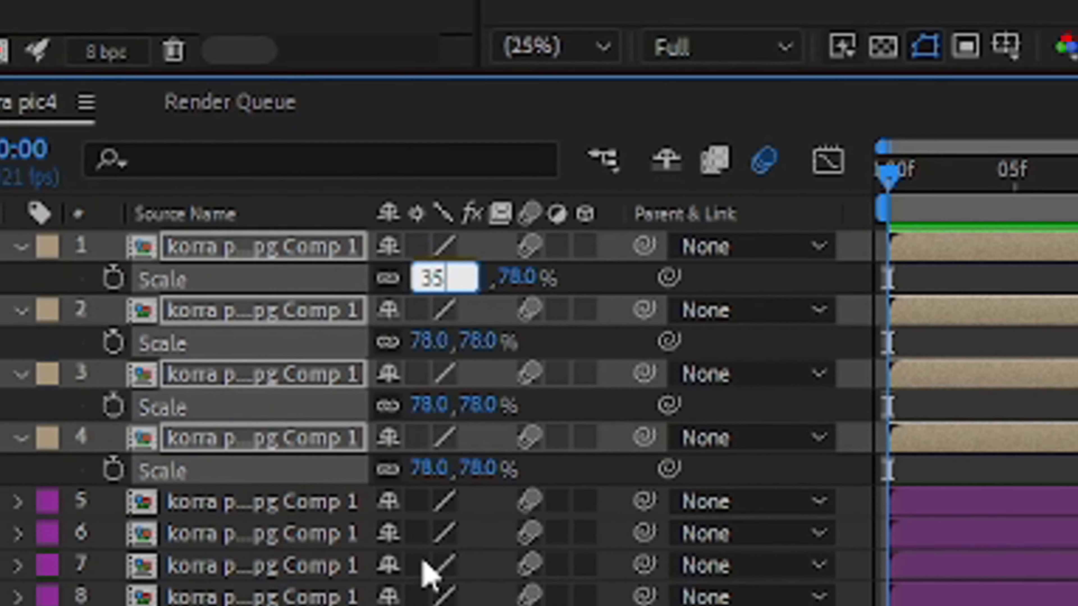
key("Return")
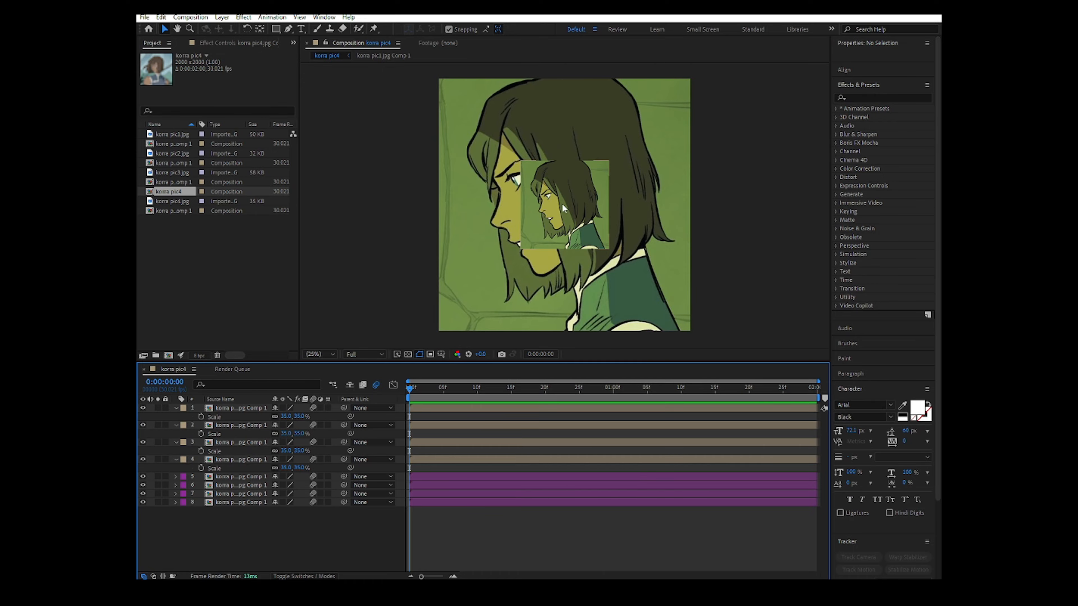
- Arrange the four small photos edge to edge in a centred two-by-two grid: pic3 and pic4 above, pic2 and pic1 below
left_click_drag(530, 239, 563, 209)
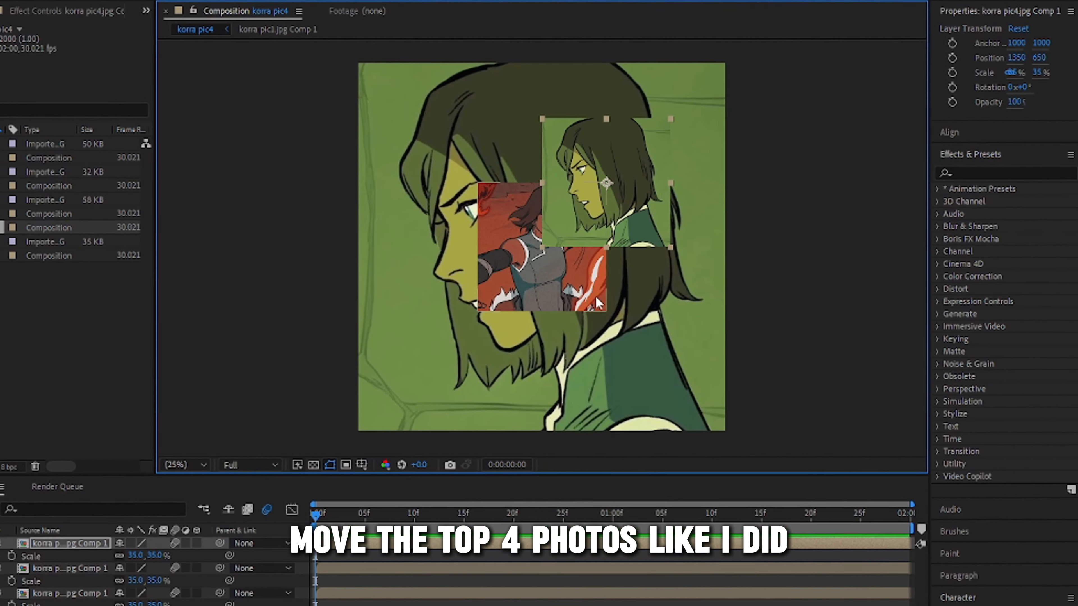
left_click_drag(602, 244, 559, 202)
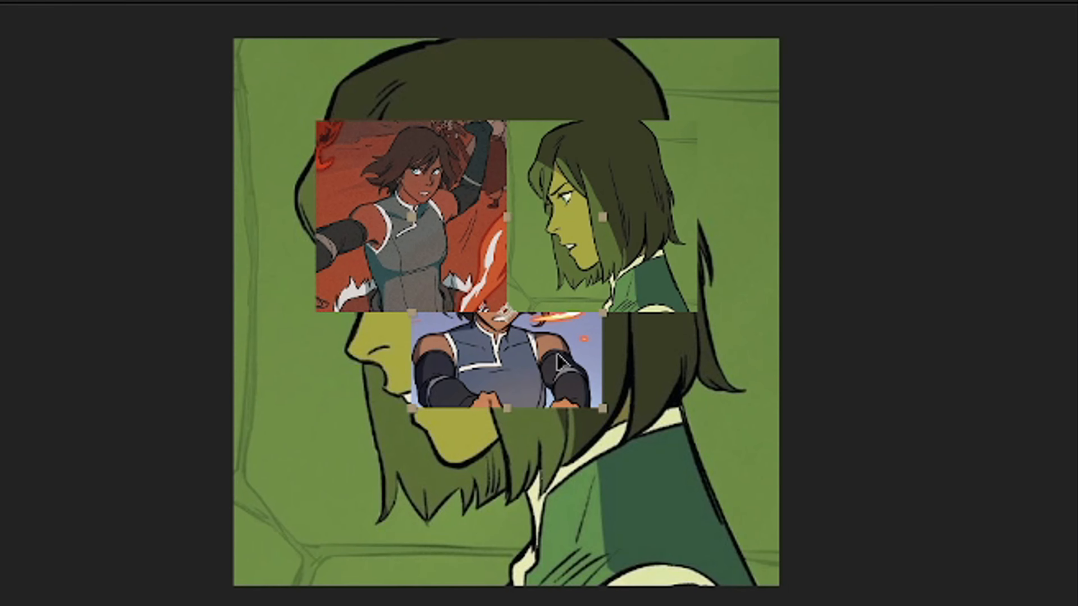
left_click_drag(560, 358, 498, 392)
left_click_drag(526, 343, 490, 375)
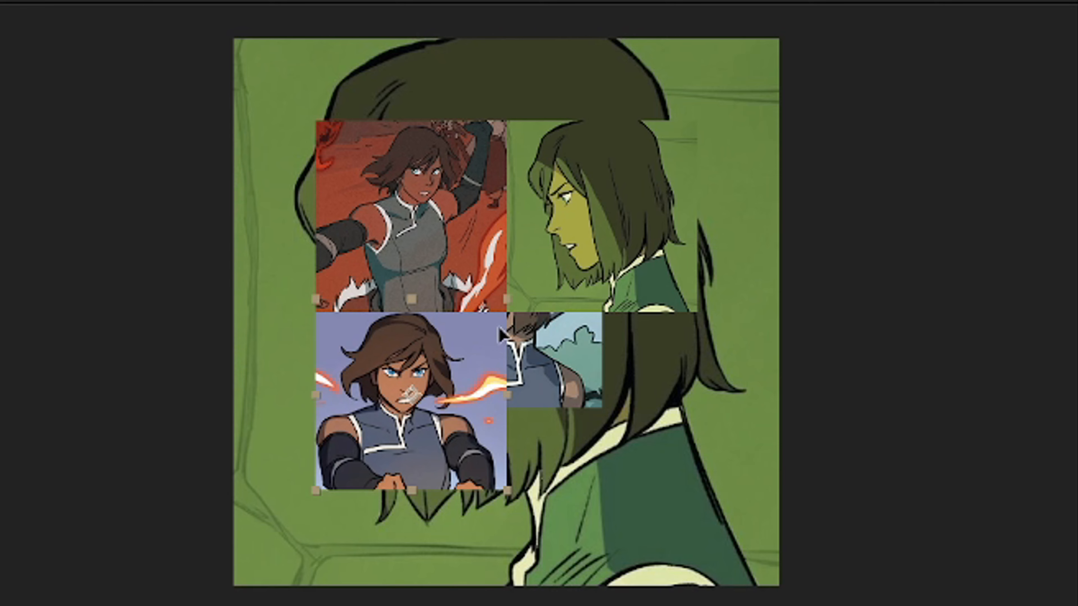
left_click_drag(501, 335, 503, 349)
left_click(556, 352)
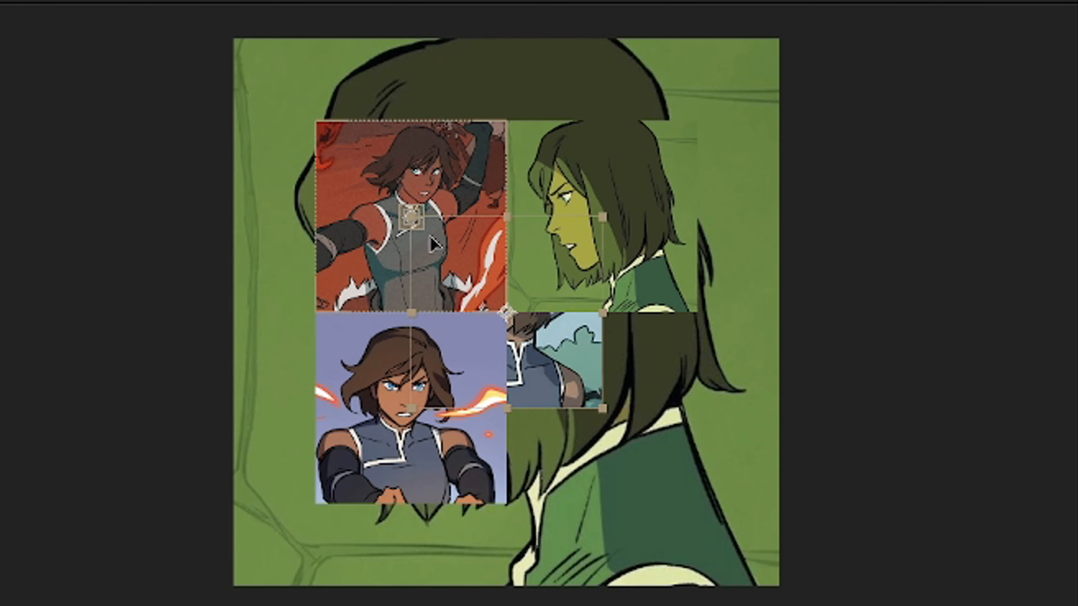
left_click_drag(428, 245, 532, 356)
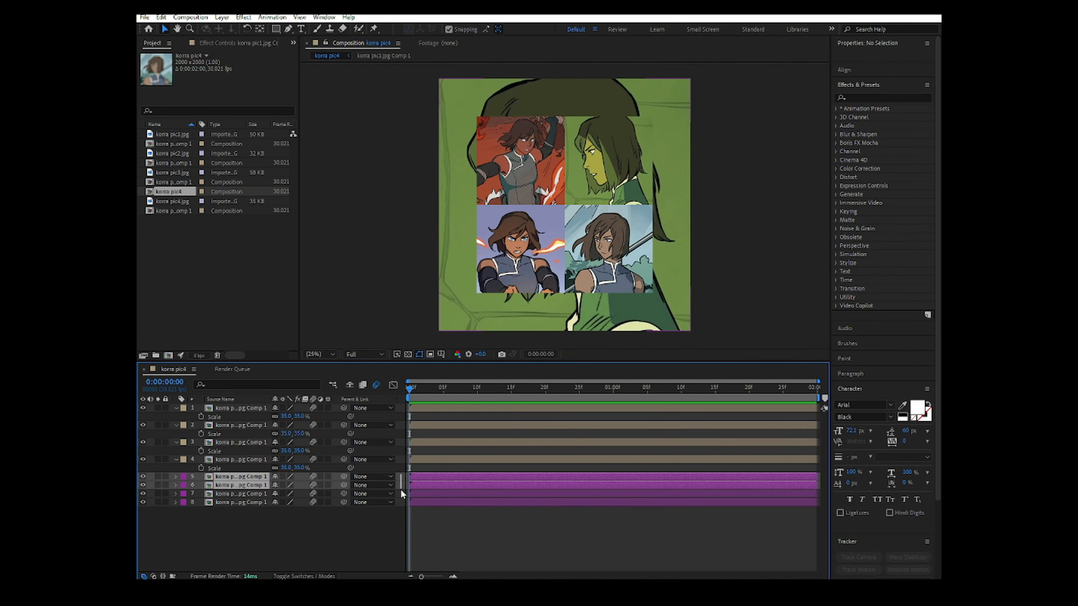
- Set the purple korra pic4 layer's scale to 50% and fit it into the lower-right quarter of the frame
left_click_drag(401, 489, 401, 506)
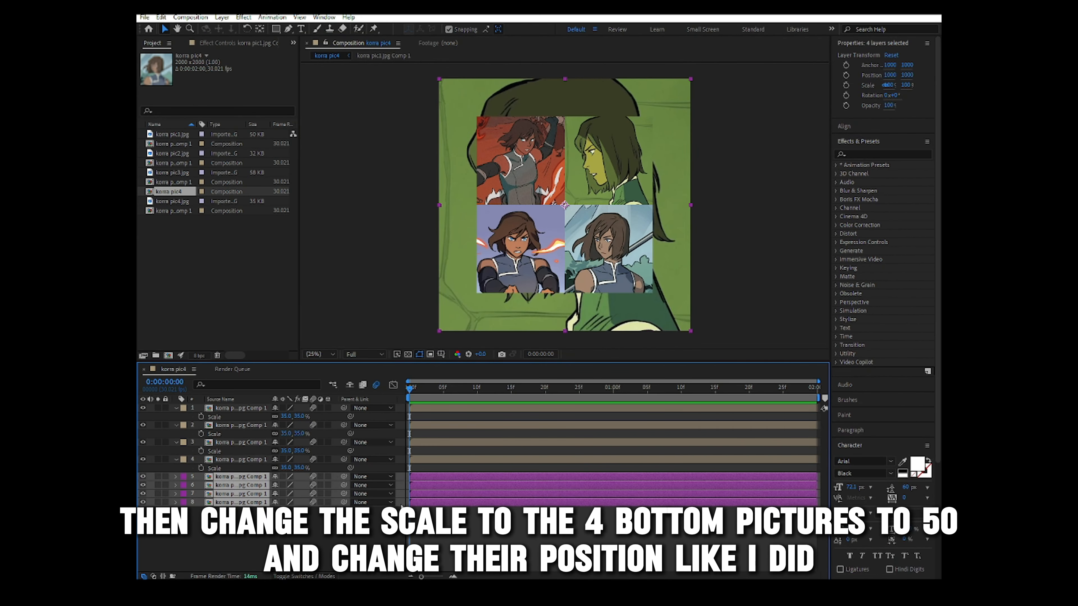
key("s")
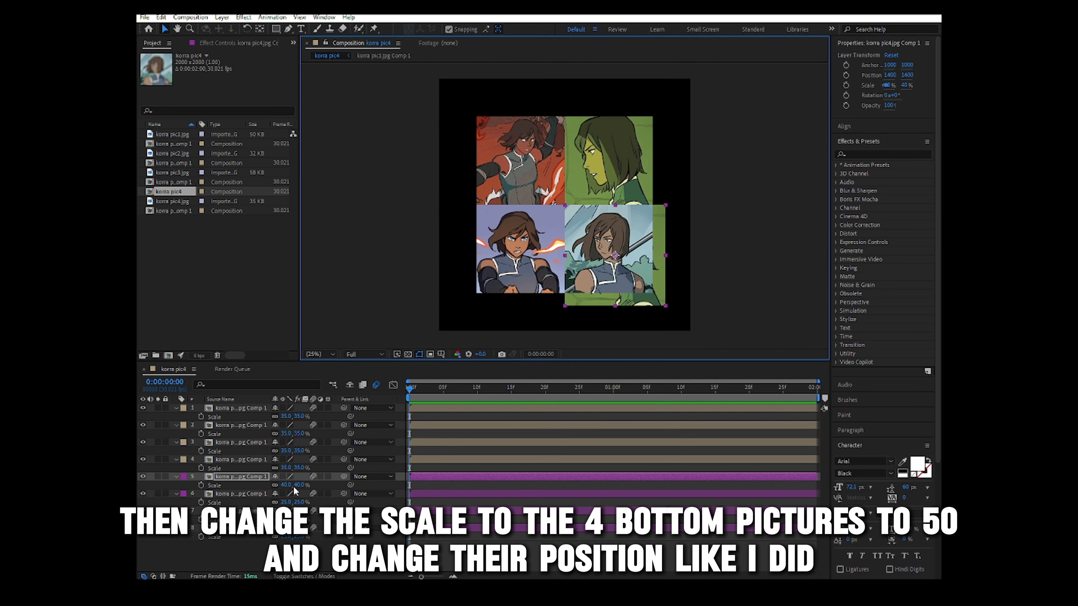
left_click(299, 485)
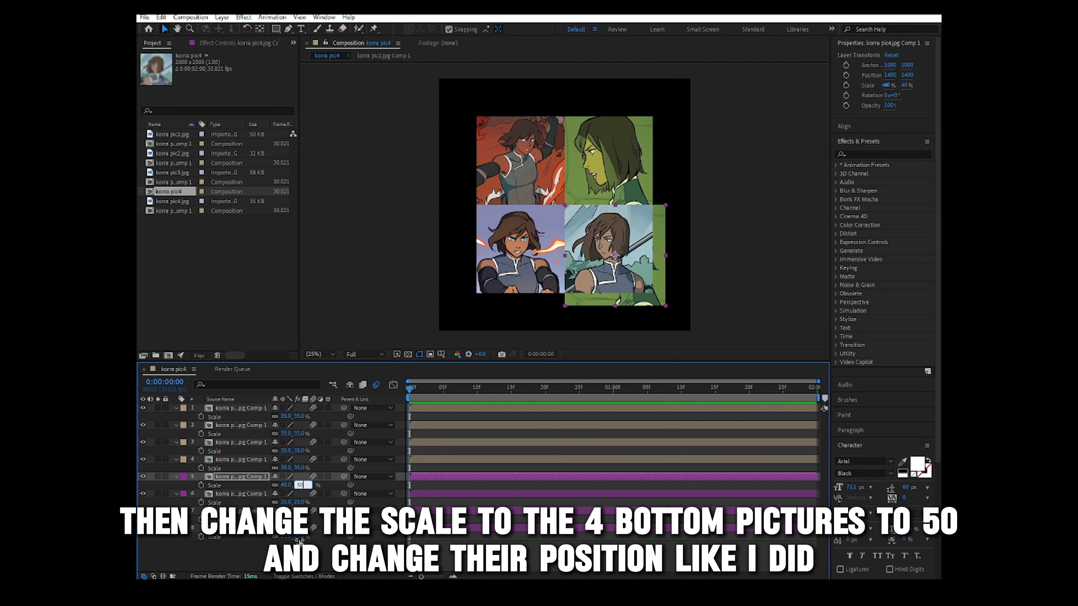
type("50")
left_click(315, 537)
left_click_drag(590, 315, 595, 321)
left_click_drag(567, 207, 576, 216)
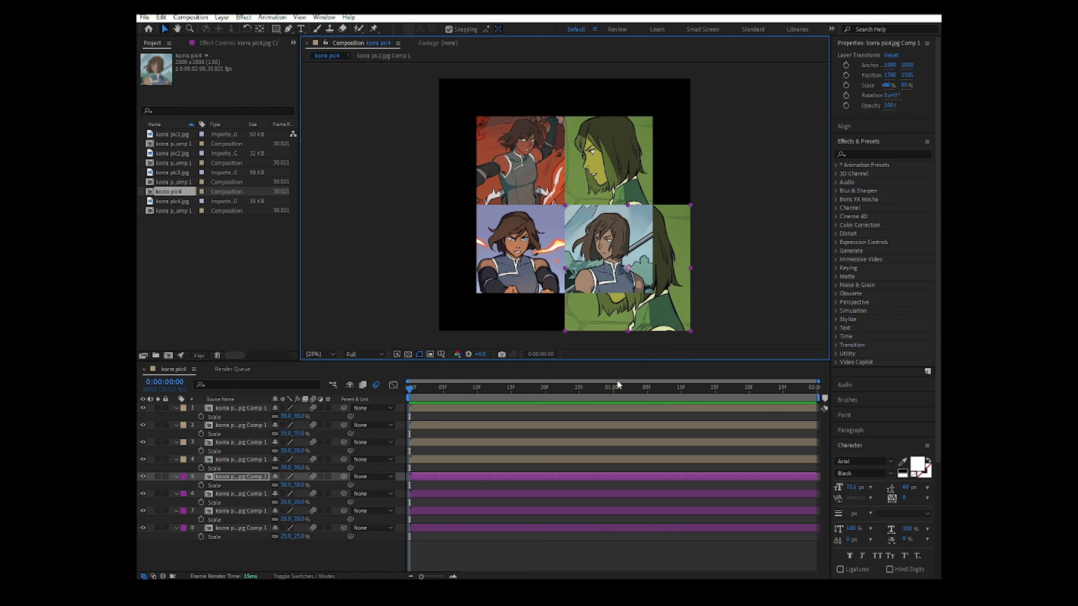
- Set the scale of the other three purple photo layers to 50%
left_click(423, 492)
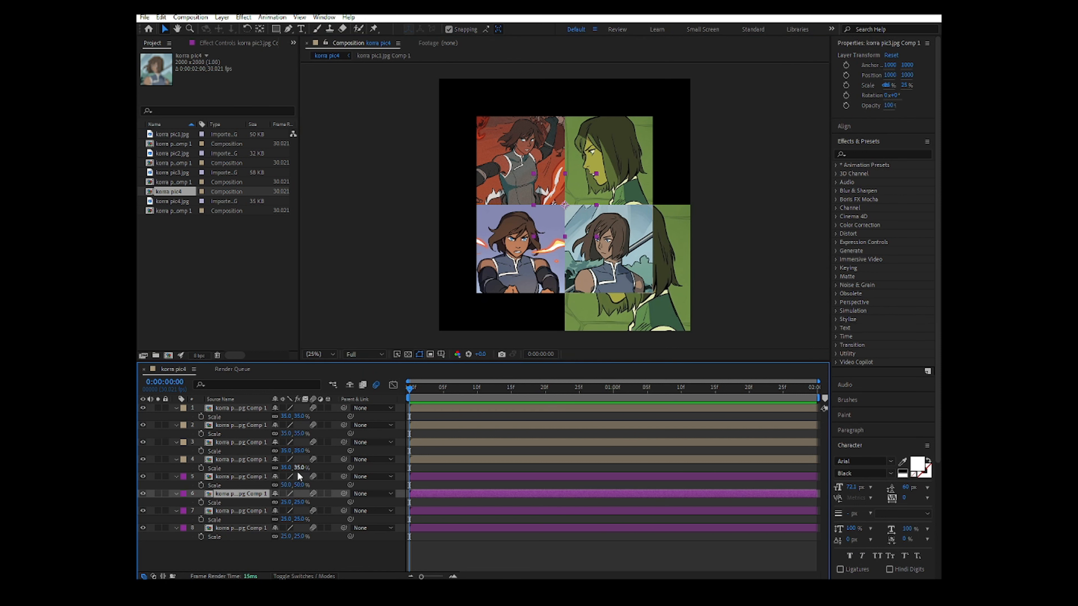
key("Return")
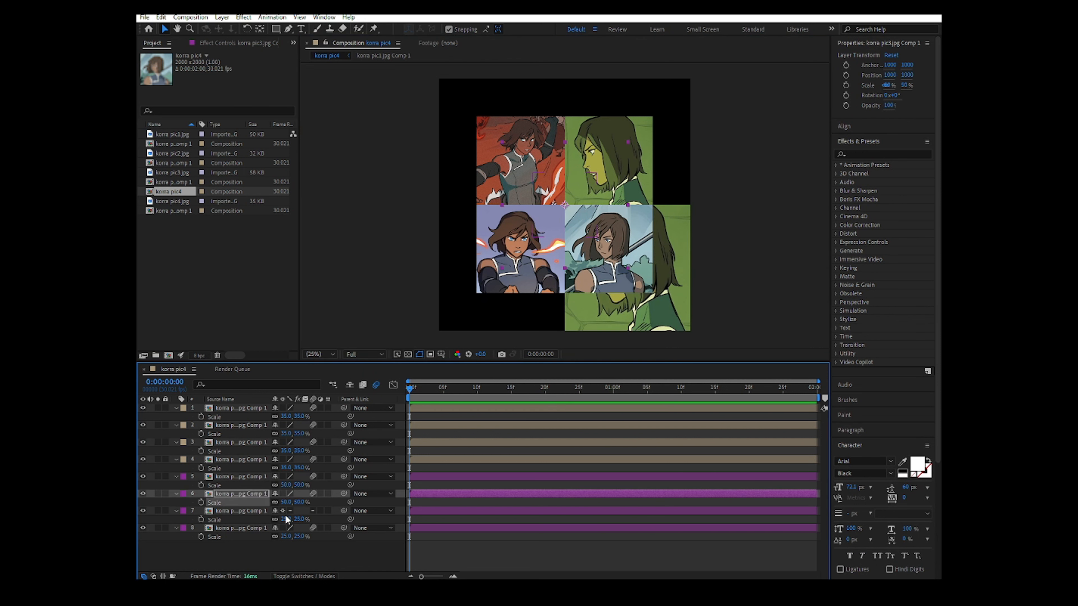
left_click(285, 518)
type("50")
key("Return")
left_click(282, 536)
type("50")
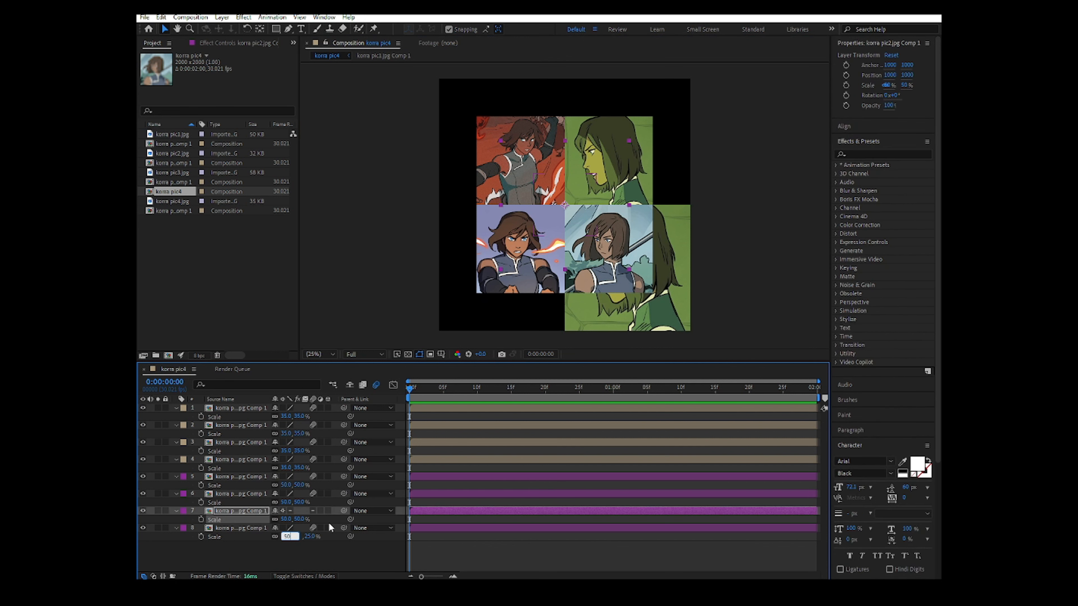
key("Return")
- Move the purple pic3, pic2 and pic1 layers into the lower-left, upper-left and upper-right quarters of the frame respectively
left_click(409, 493)
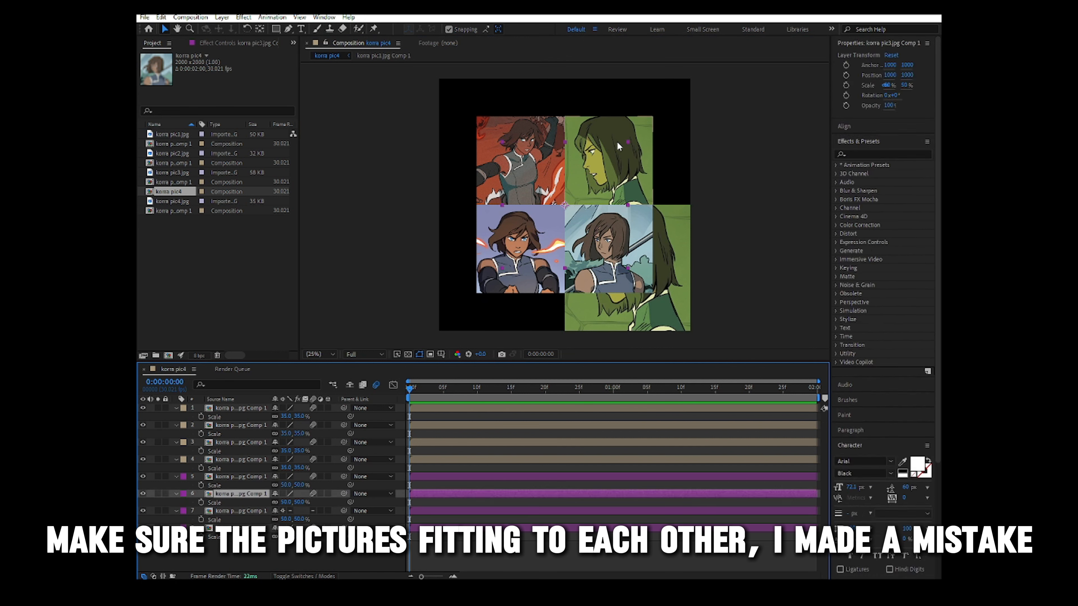
left_click_drag(618, 146, 554, 210)
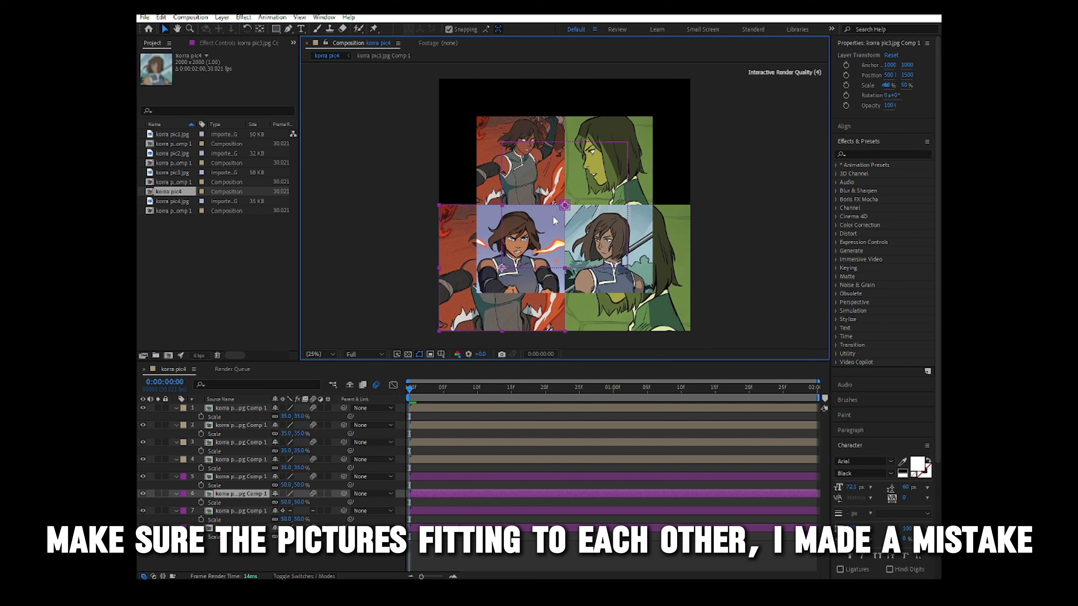
left_click(453, 510)
left_click_drag(615, 255, 596, 208)
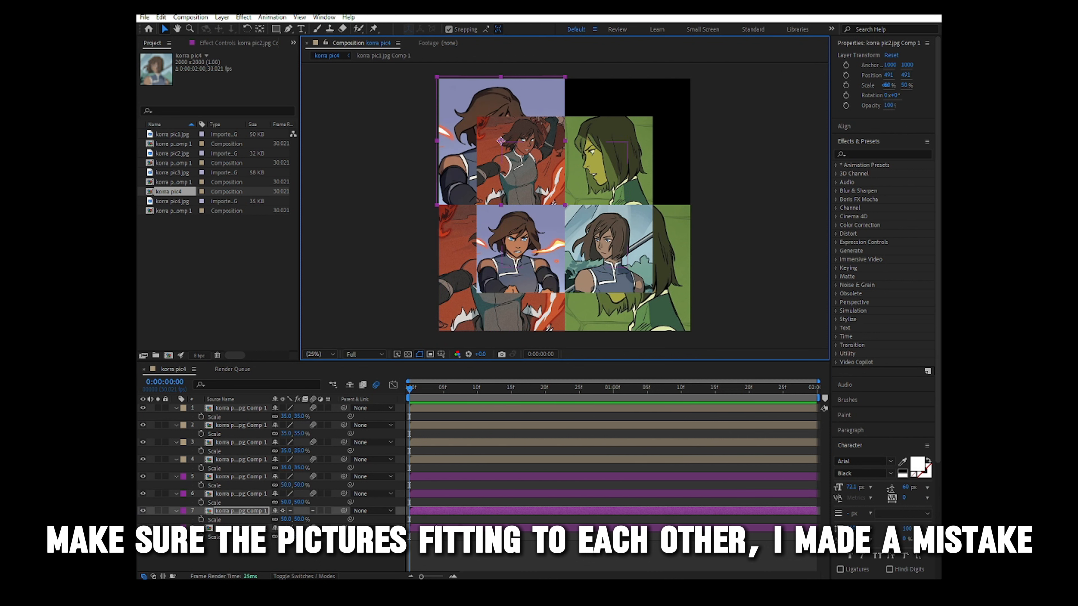
left_click(454, 527)
left_click_drag(618, 147, 681, 83)
- Rearrange the purple background photos to match the small grid: pic3 upper left, pic4 upper right, pic2 lower left, pic1 lower right
left_click(453, 511)
left_click_drag(466, 192, 465, 322)
left_click(446, 493)
left_click_drag(557, 328, 558, 203)
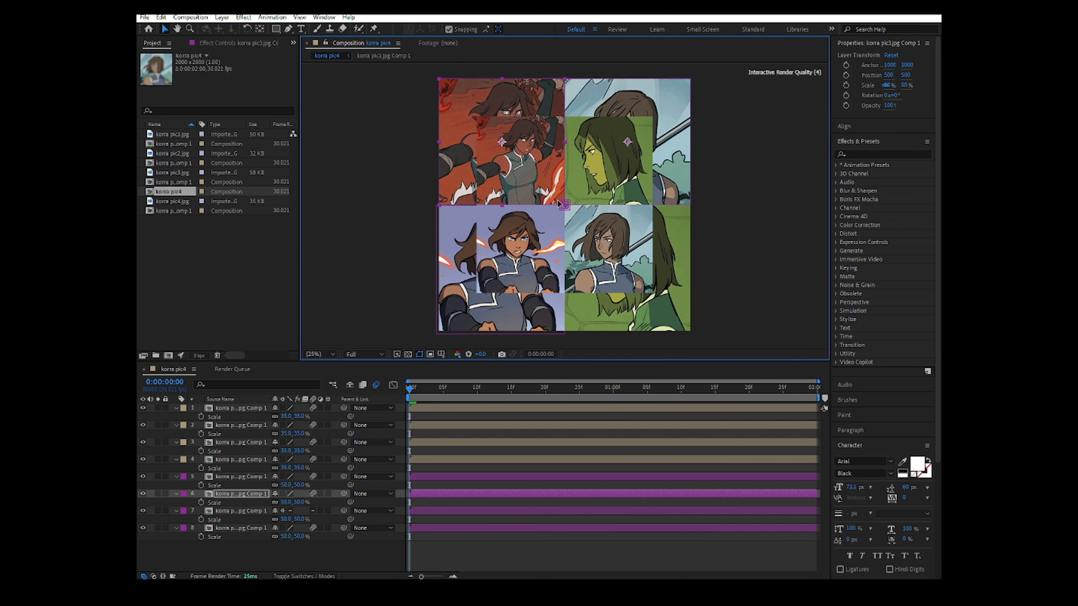
left_click(472, 528)
left_click_drag(594, 99, 612, 288)
left_click(459, 476)
left_click_drag(576, 326, 575, 252)
left_click(450, 527)
left_click(438, 522)
left_click(439, 511)
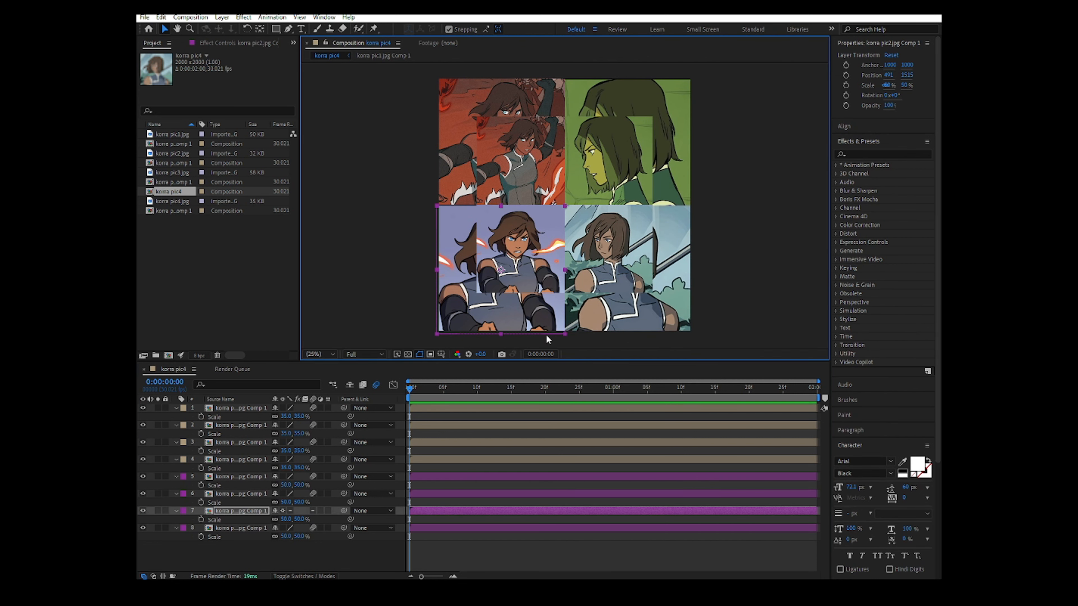
- Set the scale of the purple pic3 and pic4 layers to 51% and realign pic4 with the neighbouring pictures
left_click(449, 493)
left_click(286, 502)
type("51")
key("Return")
key("F4")
left_click(286, 485)
type("51")
left_click_drag(570, 196, 571, 195)
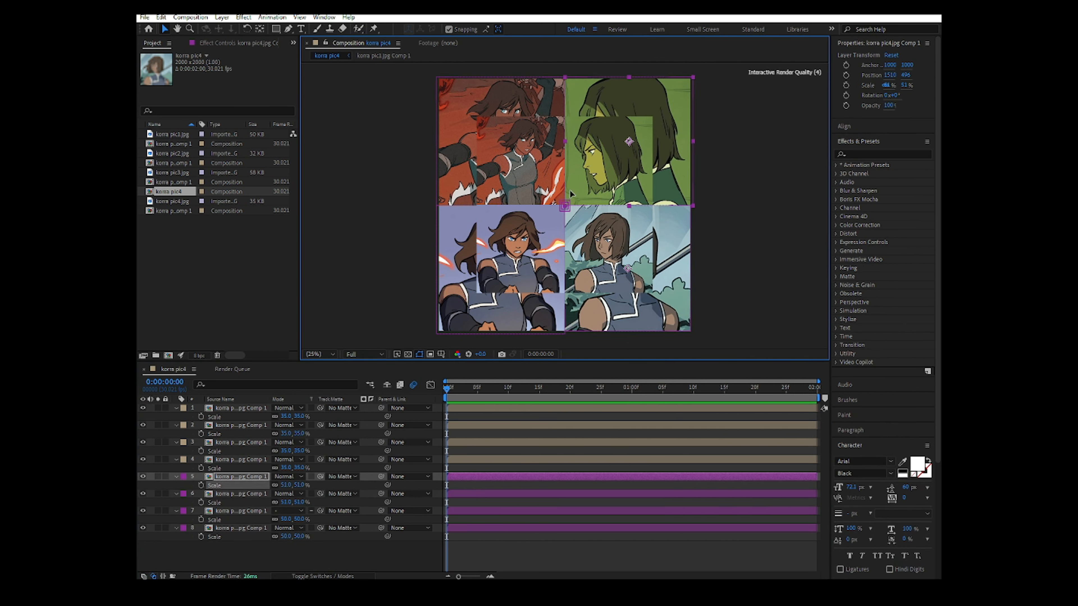
left_click(316, 576)
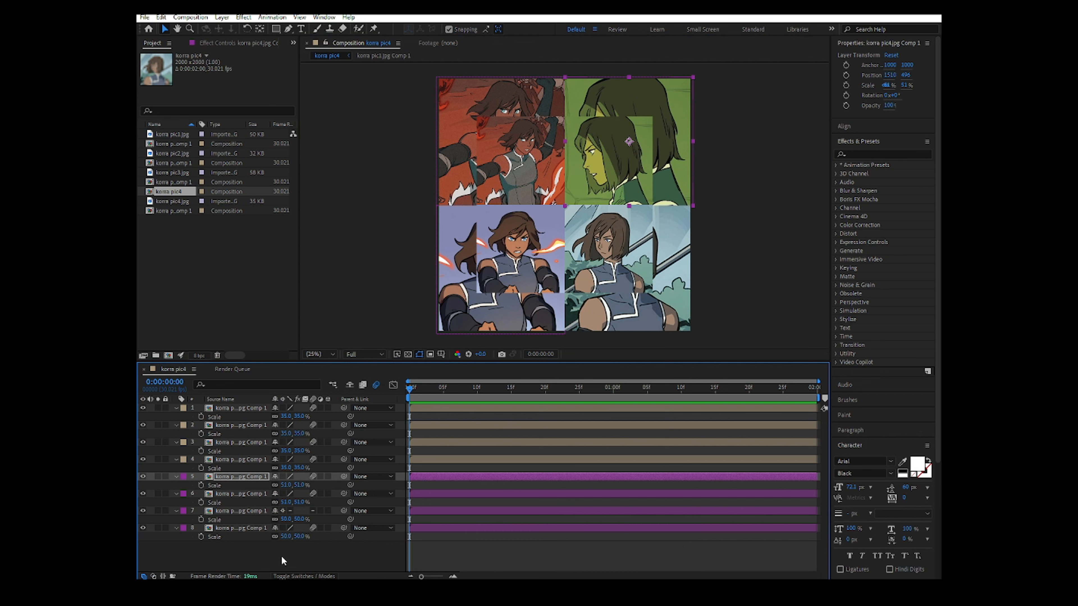
left_click(466, 550)
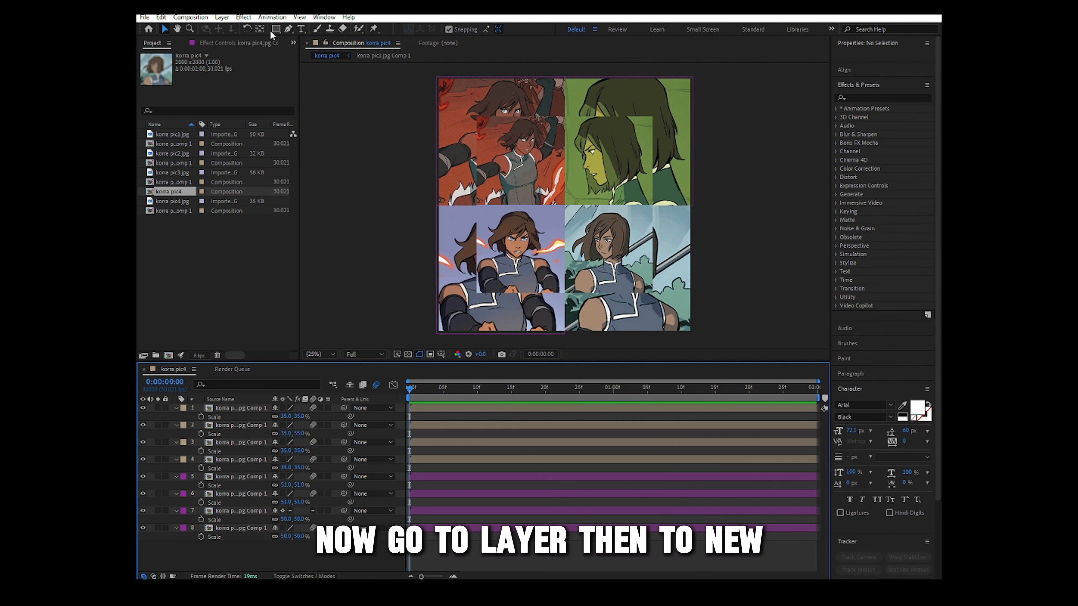
- Create a 2000 x 2000 px black solid and place it between the four small photo layers and the purple layers
left_click(221, 17)
mouse_move(237, 32)
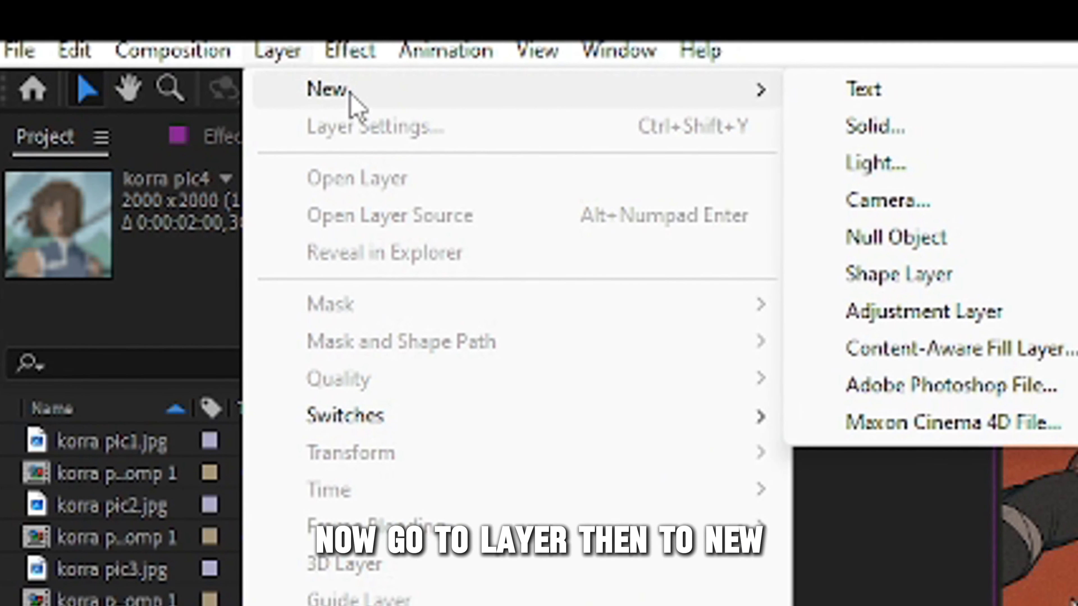
left_click(878, 128)
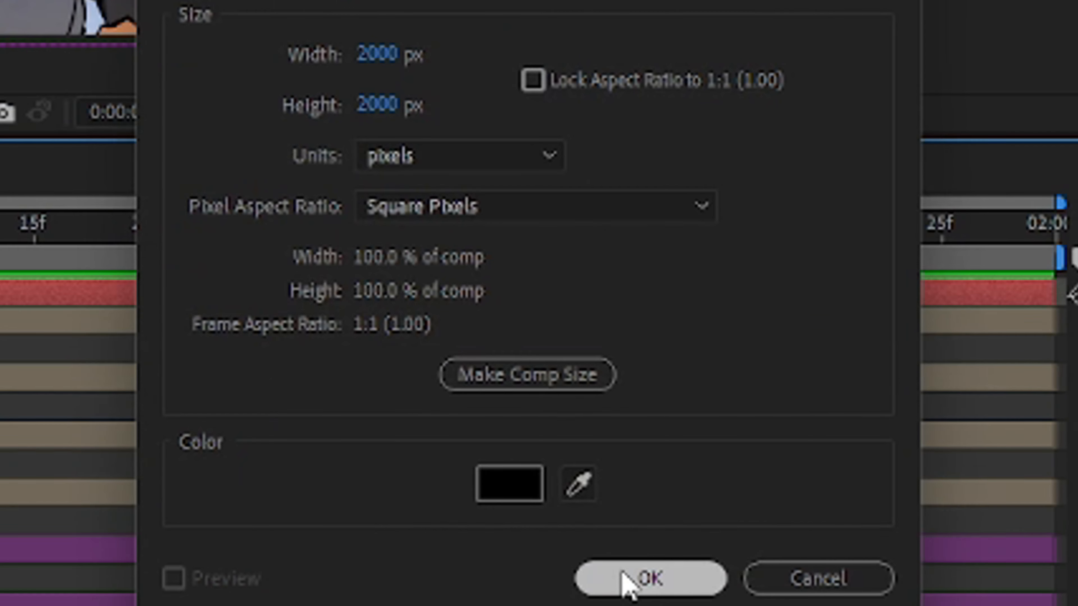
left_click(641, 589)
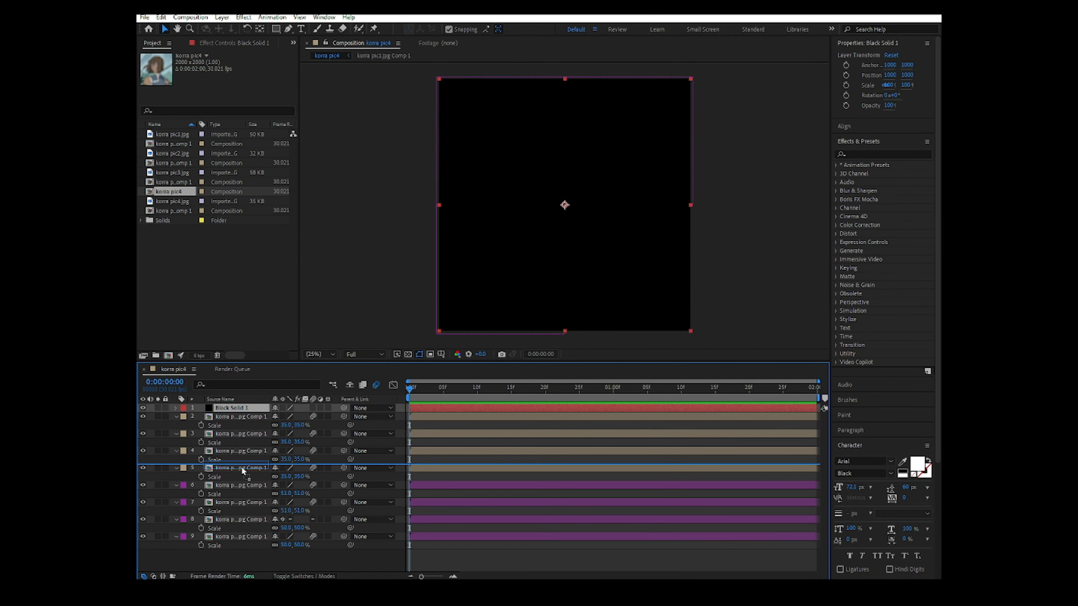
left_click_drag(242, 466, 241, 477)
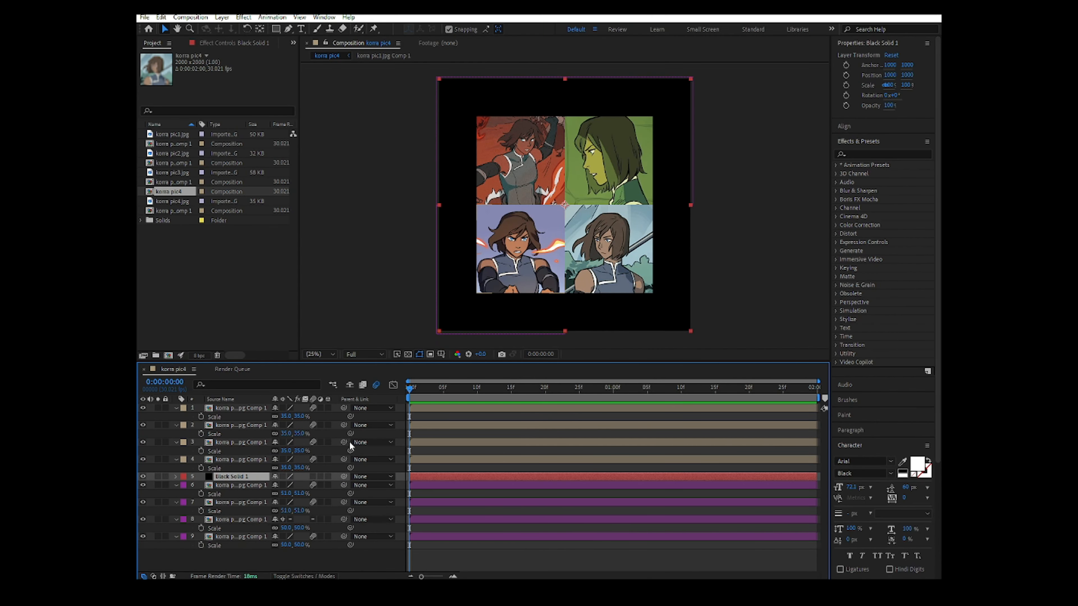
- Lower the black solid's opacity to 80%
key("t")
mouse_move(278, 485)
left_mouse_down()
mouse_move(251, 483)
mouse_move(268, 485)
left_mouse_up()
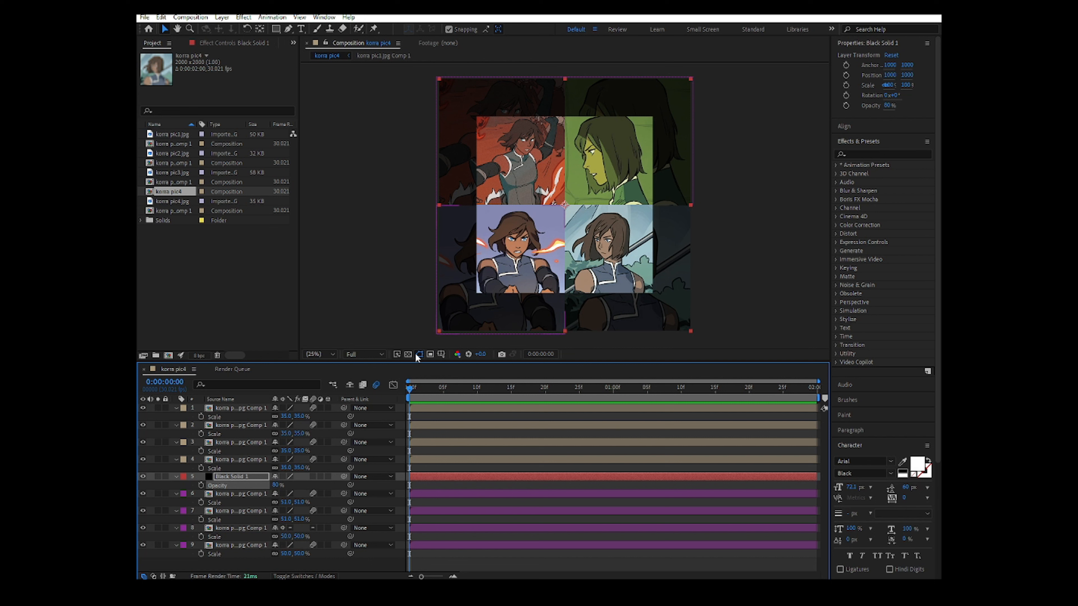
left_click(418, 483)
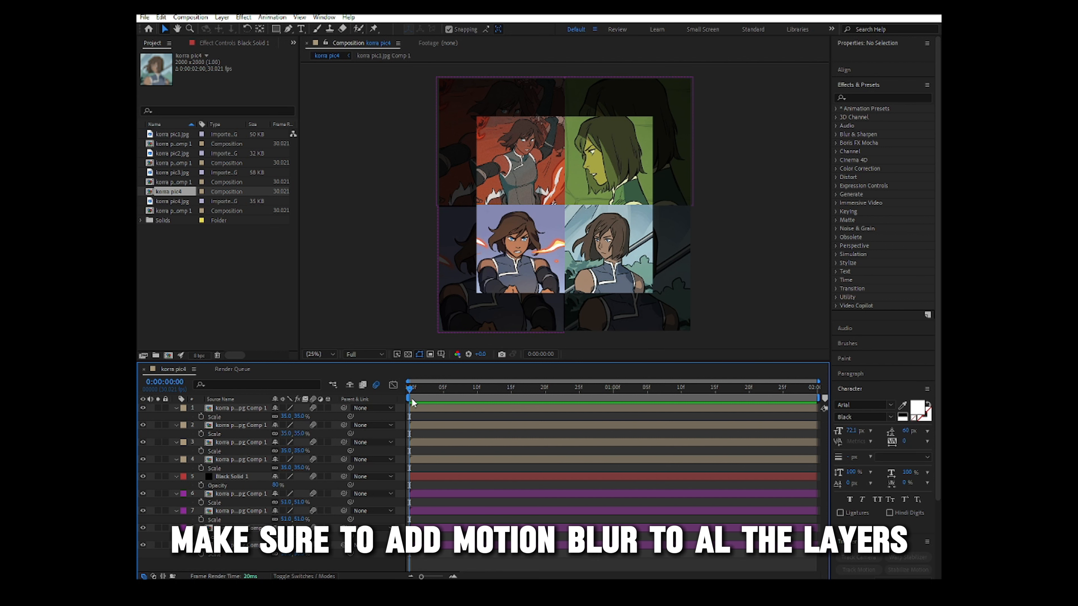
- Pre-compose the four top photo layers together as Pre-comp 1, moving all attributes into the new composition
left_click_drag(400, 407, 398, 461)
right_click(563, 409)
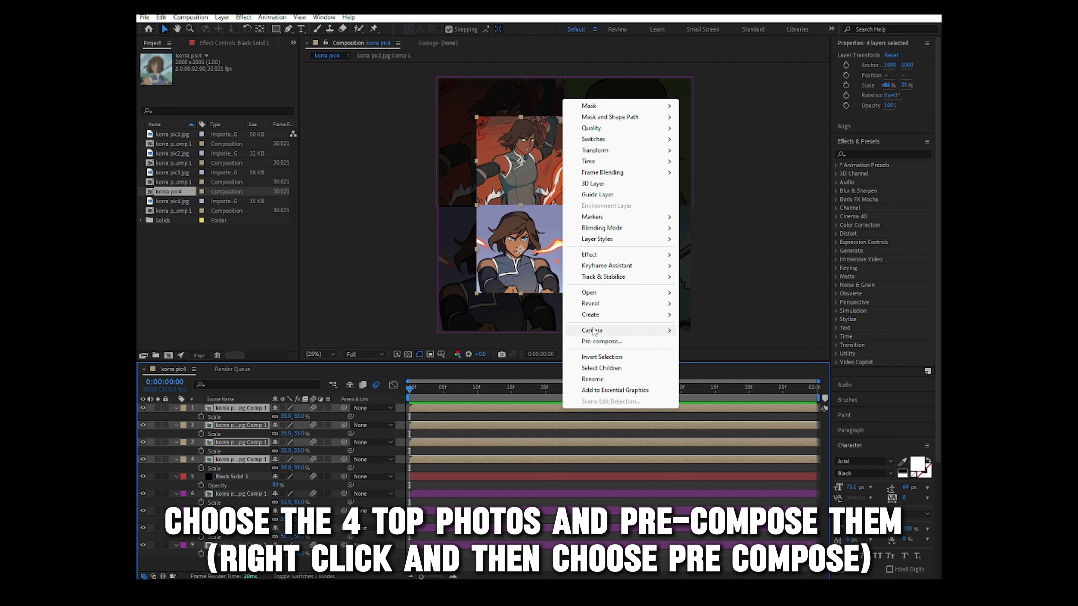
left_click(601, 342)
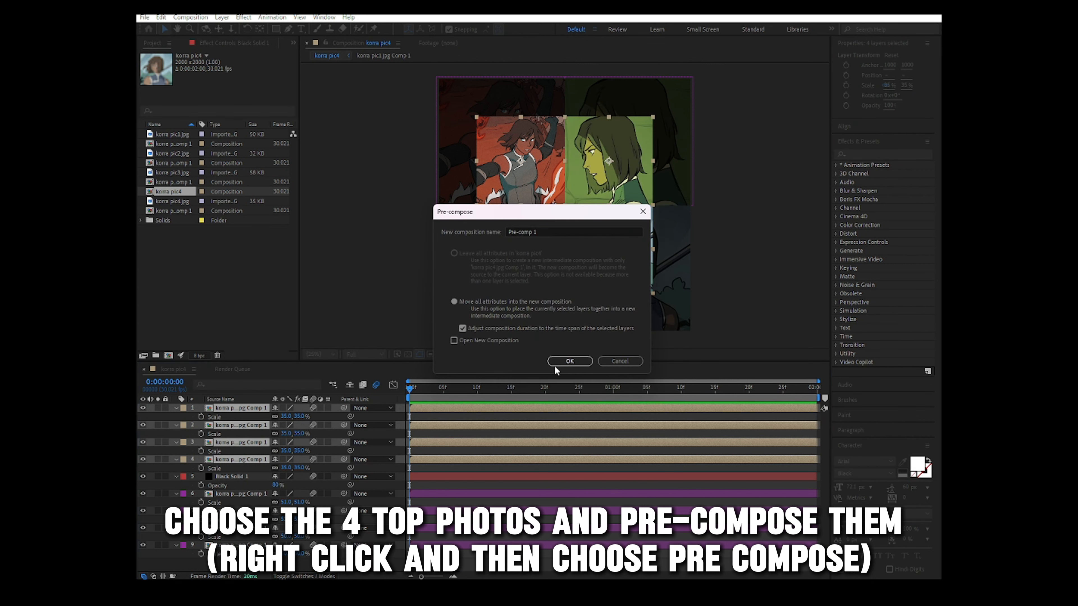
left_click(569, 361)
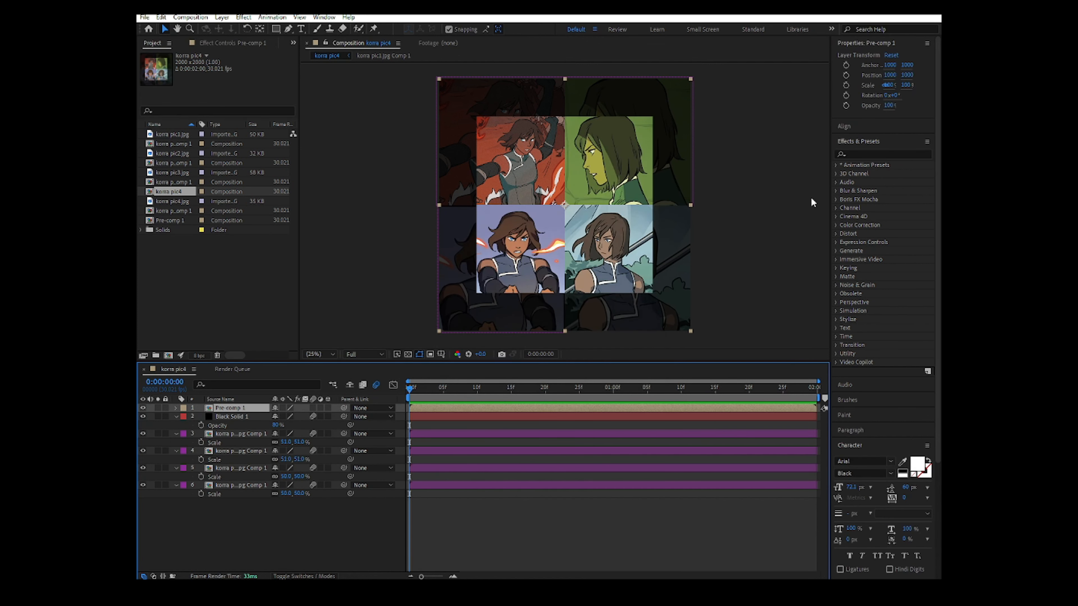
- Apply the Drop Shadow effect to Pre-comp 1 and increase its shadow distance to about 15
left_click(874, 153)
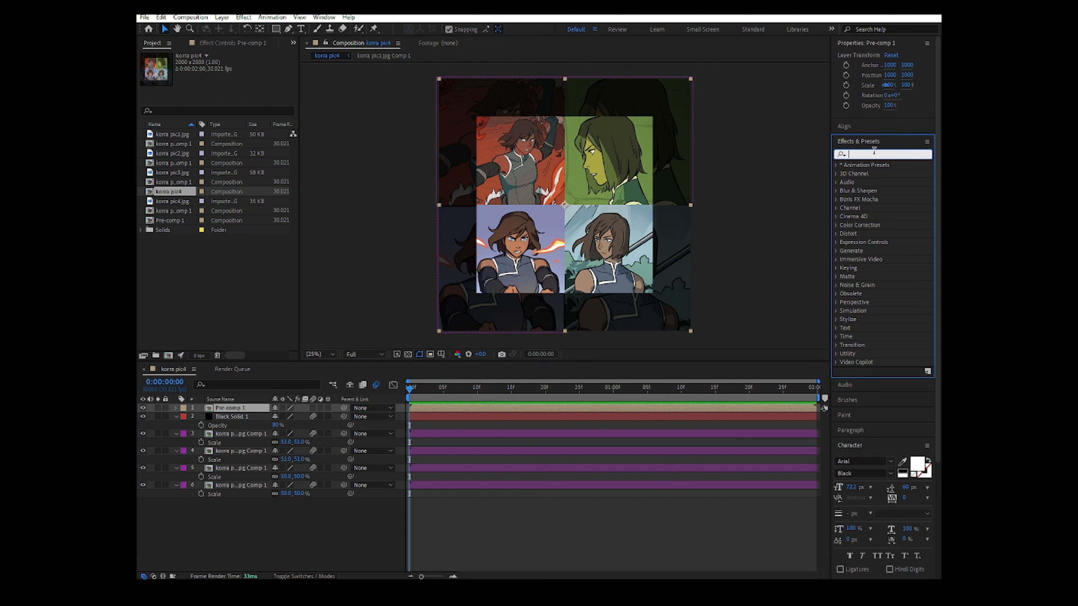
type("drop")
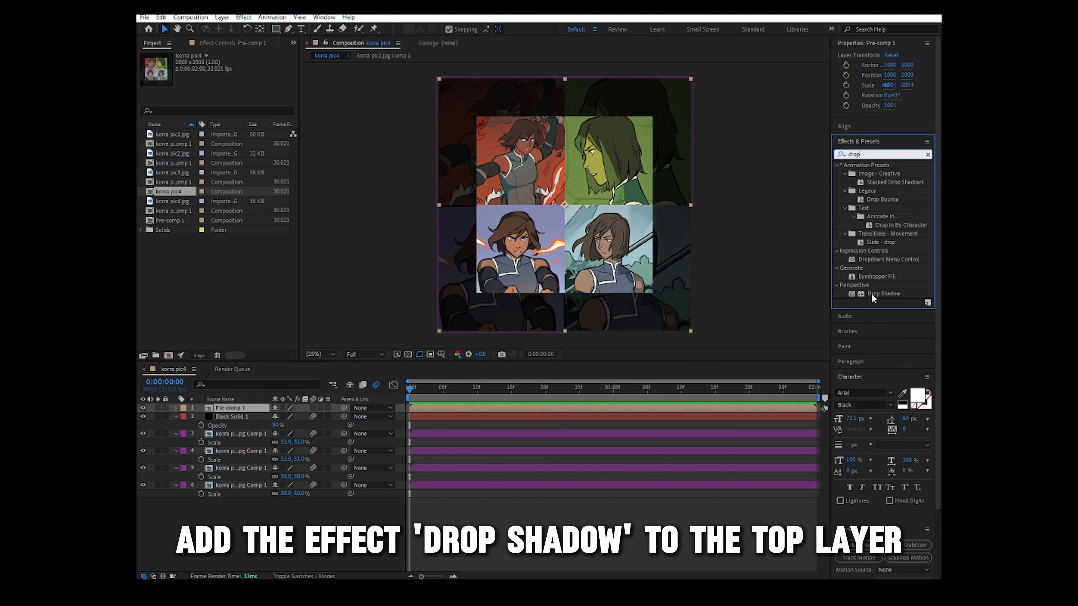
left_click_drag(872, 297, 736, 413)
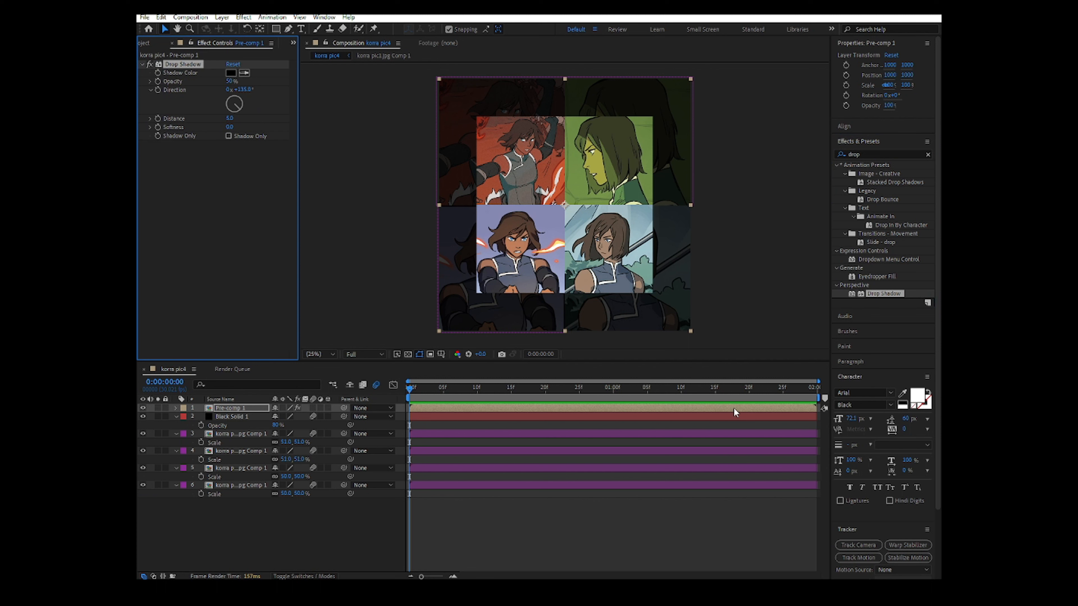
key("period")
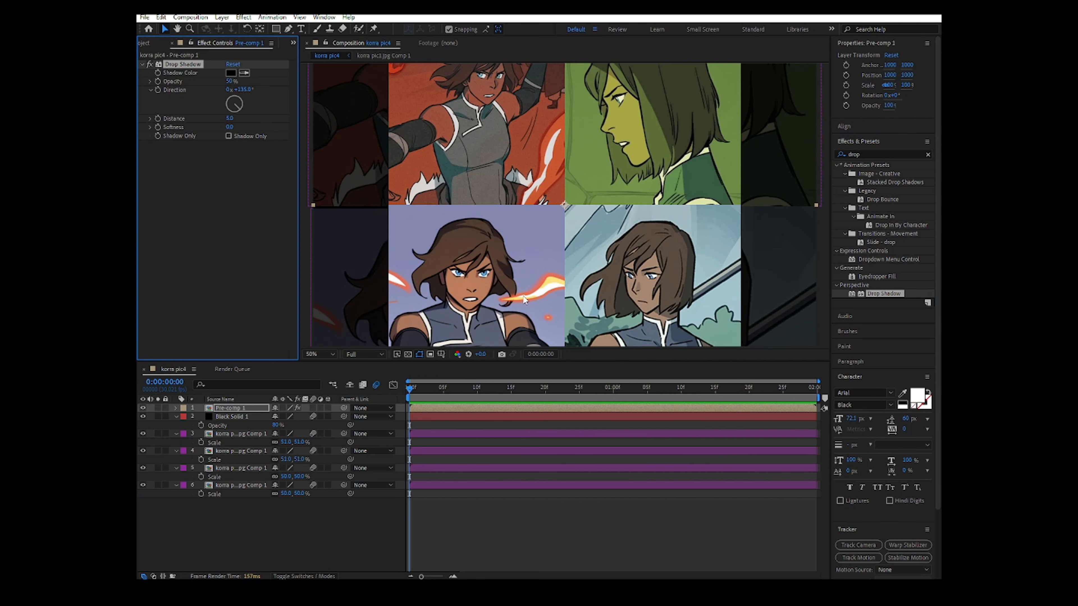
left_click_drag(704, 258, 662, 152)
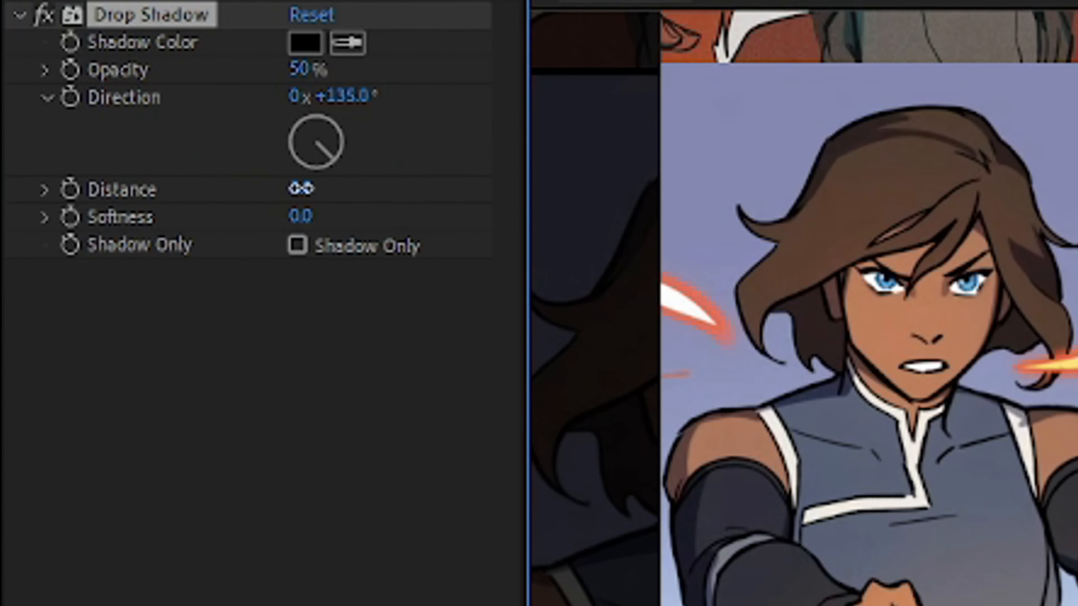
left_click_drag(233, 118, 236, 118)
left_click_drag(344, 213, 368, 219)
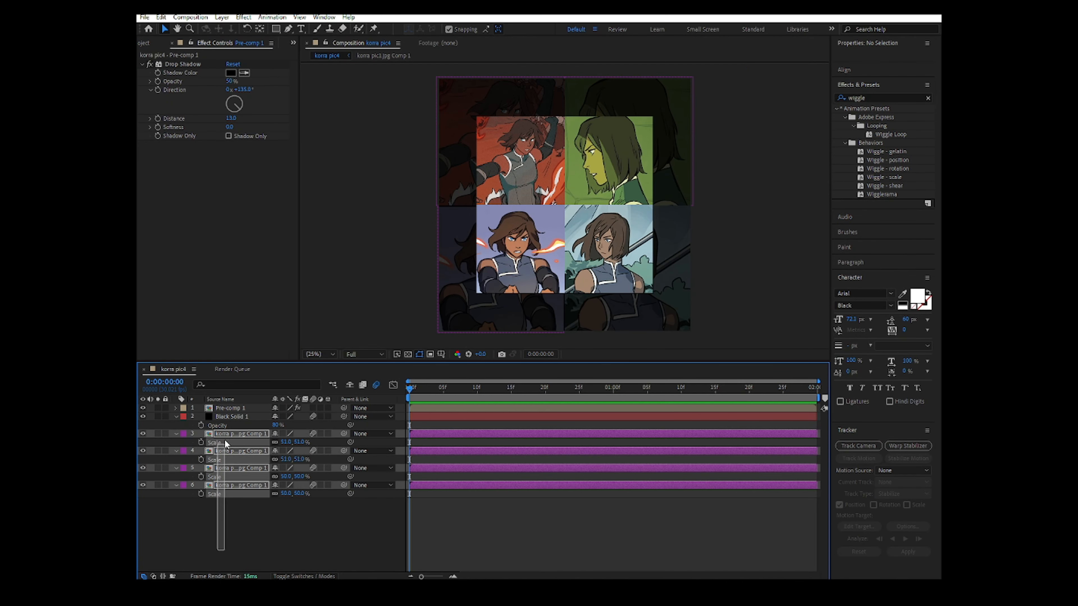
- Pre-compose the black solid and the four purple layers together as Pre-comp 2, moving all attributes into the new composition
left_click_drag(225, 427, 228, 419)
right_click(228, 419)
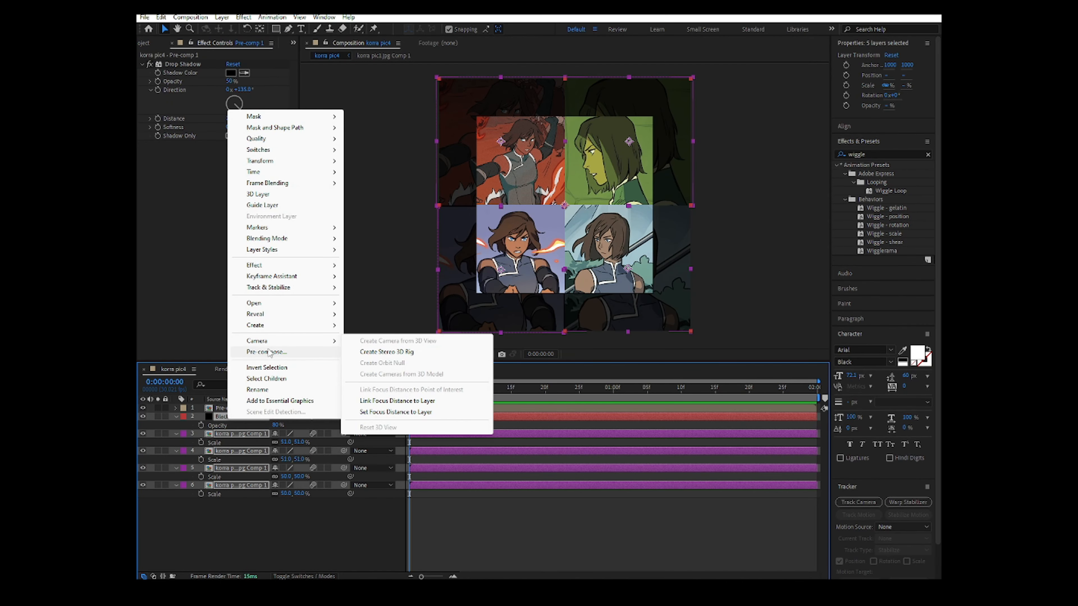
left_click(286, 354)
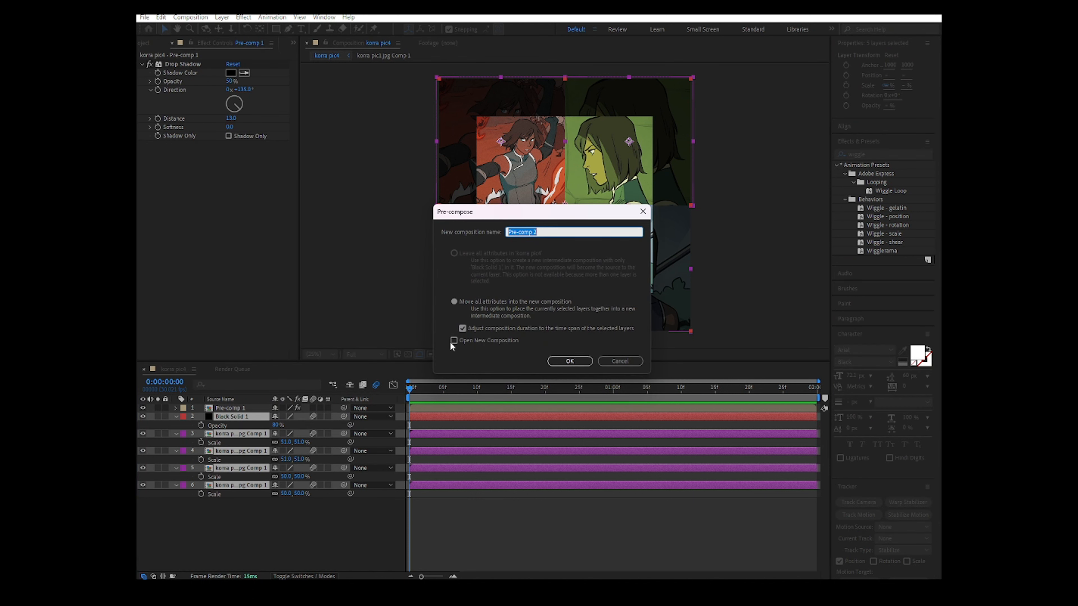
left_click(569, 361)
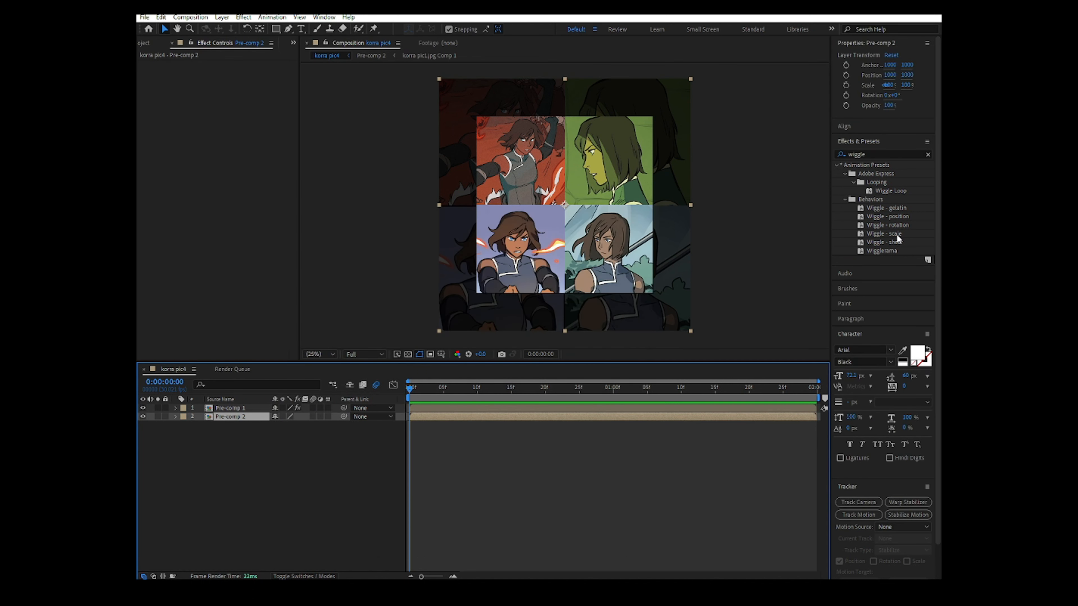
- Apply the Wiggle - rotation preset to Pre-comp 1 with a wiggle speed of 2 and a wiggle amount of 3 degrees
left_click_drag(901, 228, 238, 408)
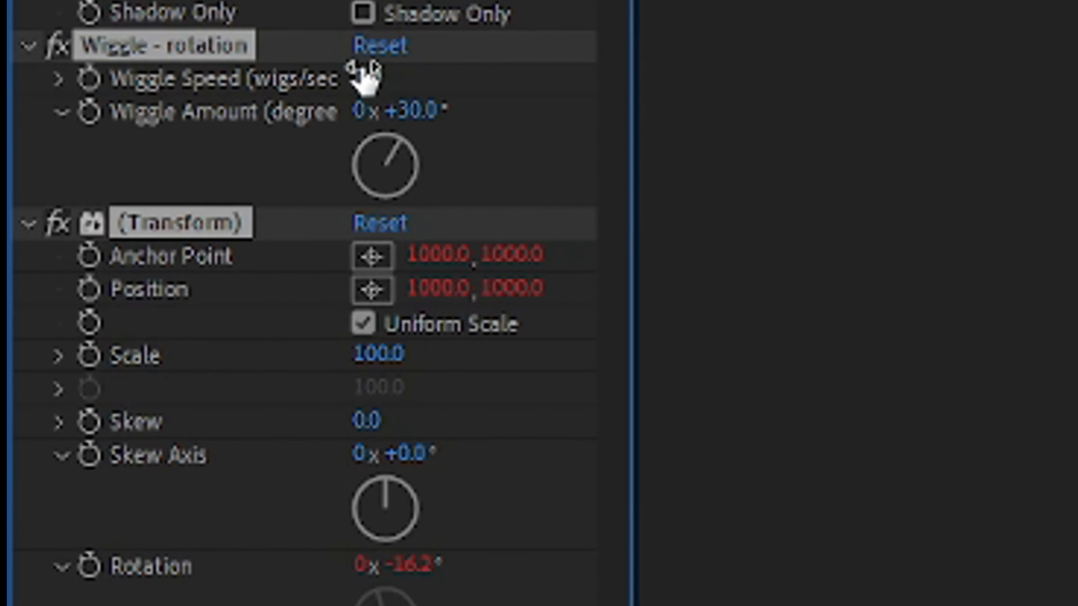
left_click(273, 128)
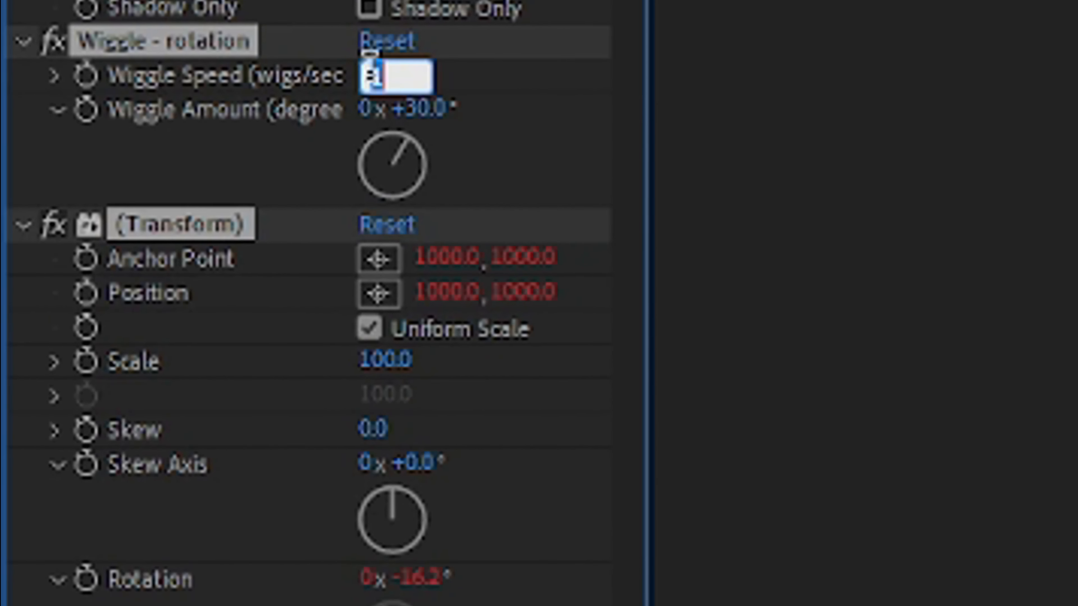
left_click(420, 111)
type("3")
left_click(489, 66)
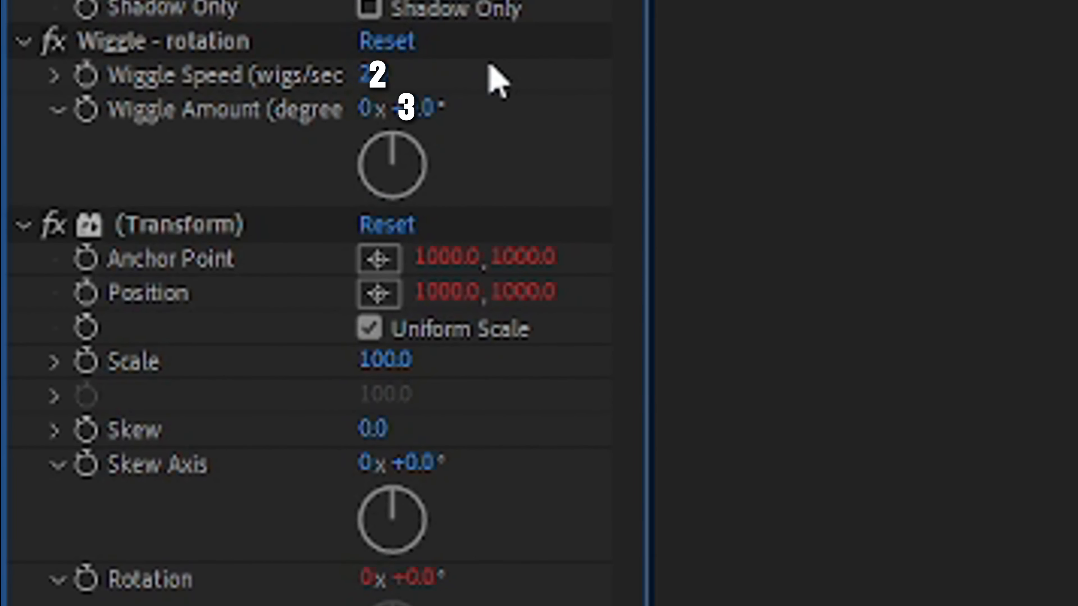
left_click(420, 109)
left_click(572, 72)
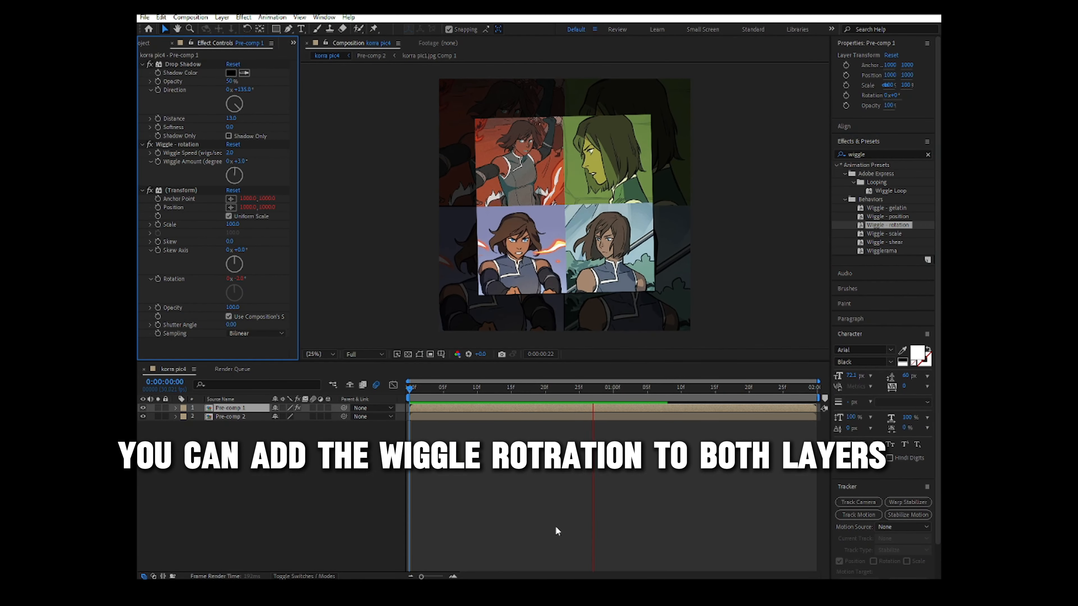
left_click(657, 547)
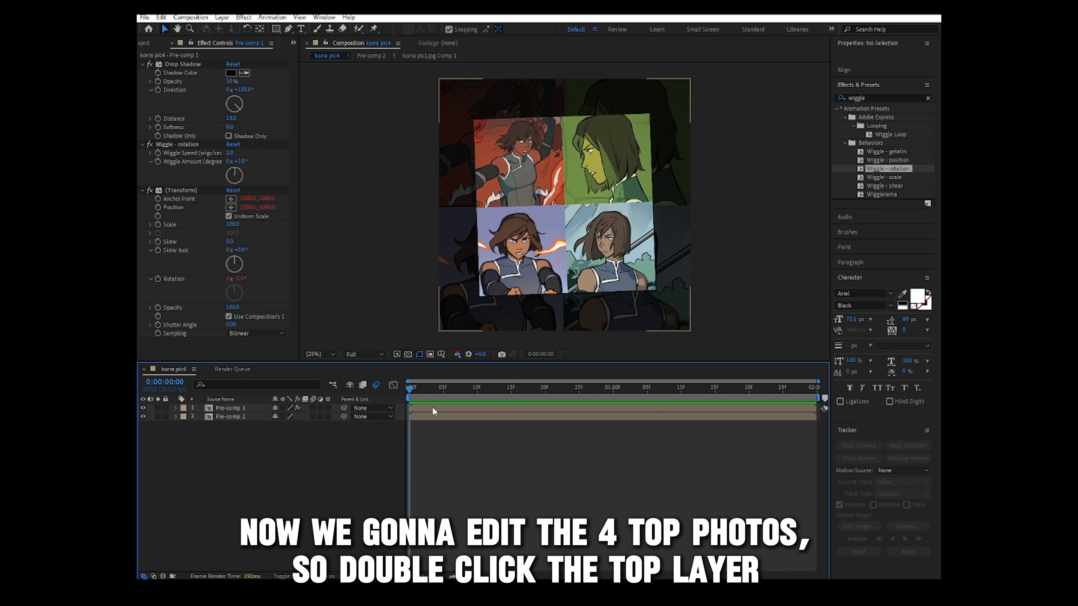
- Open Pre-comp 1 and add a Position keyframe at the start of its first and second photo layers
double_click(433, 408)
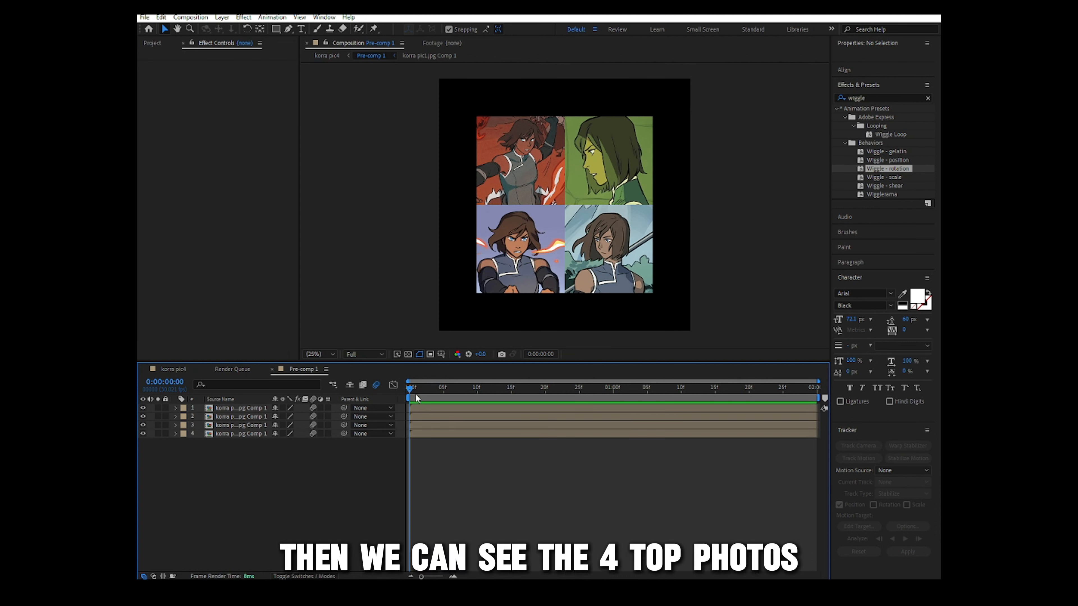
left_click(421, 410)
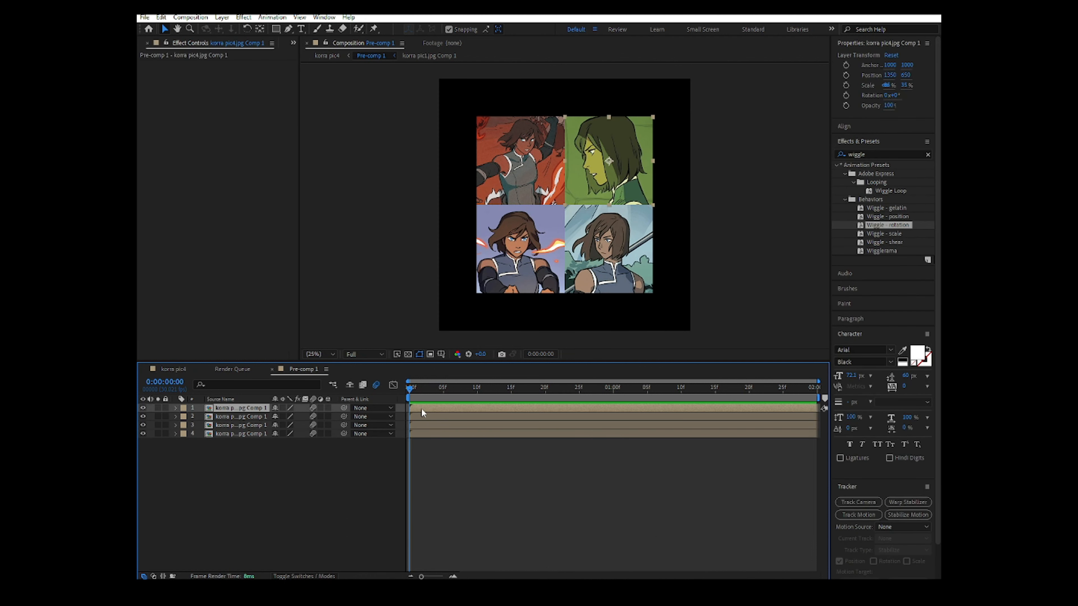
key("p")
left_click(201, 416)
left_click(233, 425)
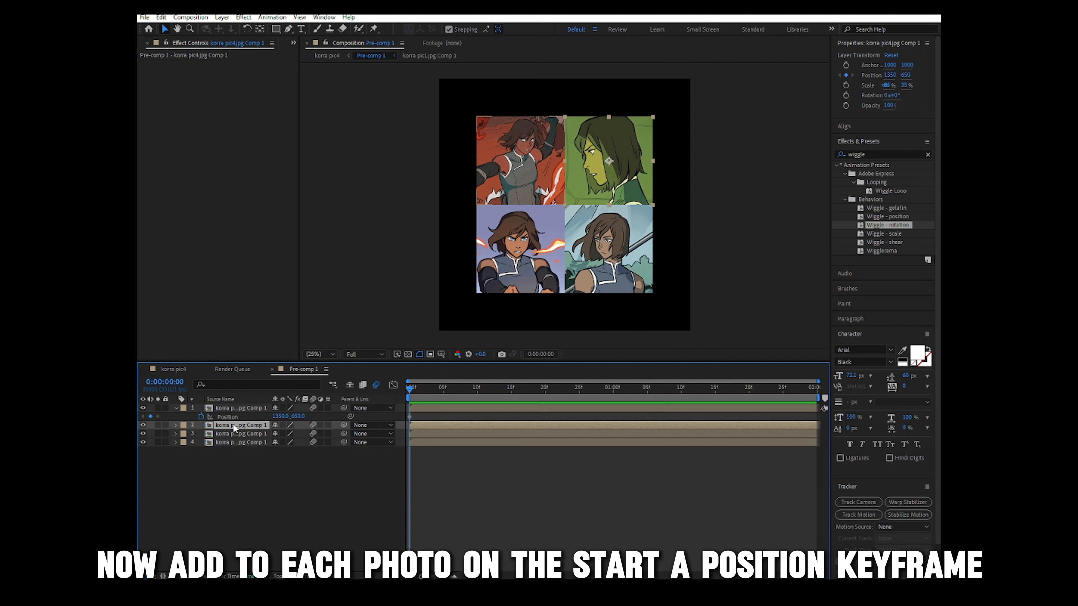
key("p")
left_click(201, 433)
- Add a Position keyframe at the start of the third and fourth photo layers
left_click(220, 443)
key("p")
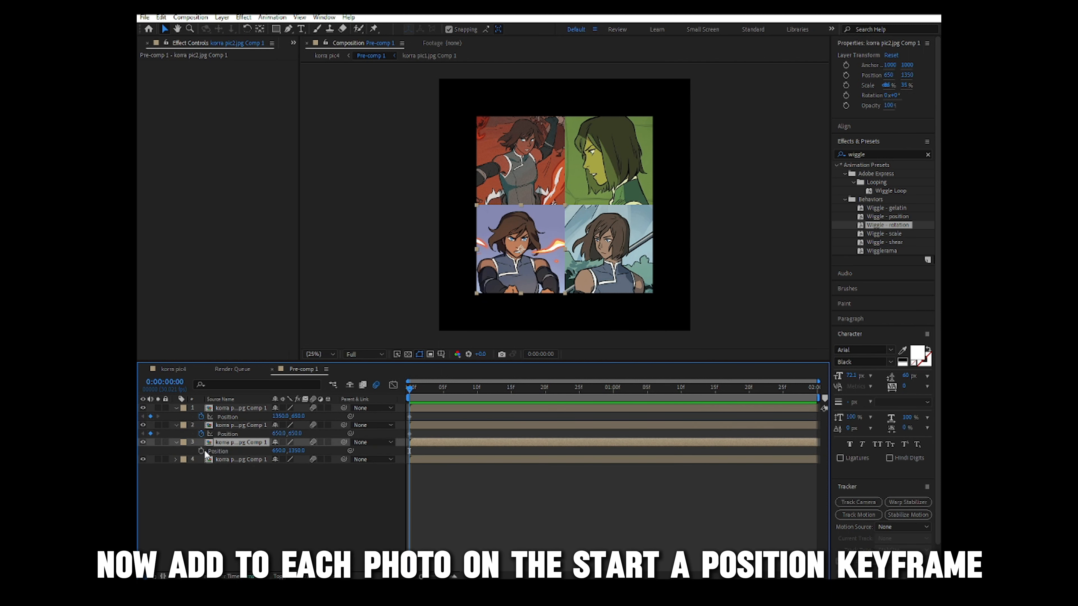
left_click(201, 450)
key("p")
key("p")
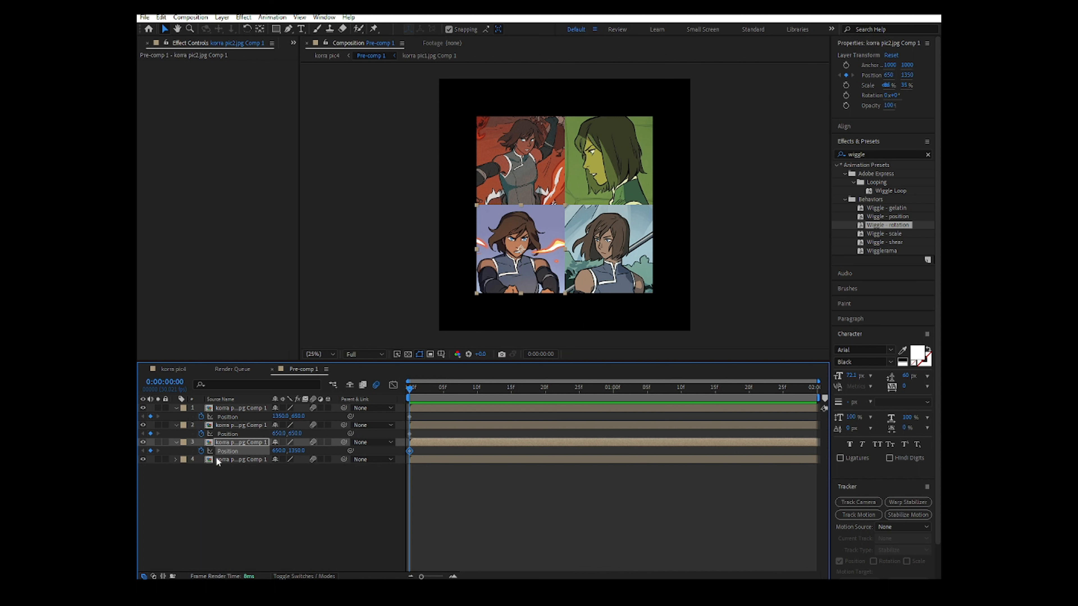
left_click(216, 458)
key("p")
left_click(201, 468)
left_click(213, 486)
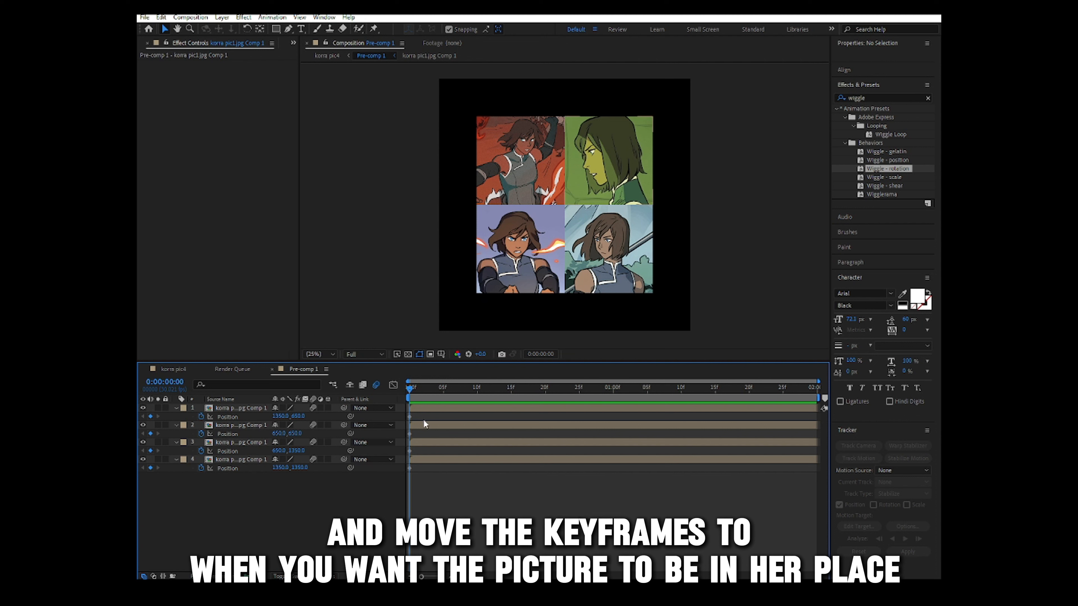
- Stagger the four layers' Position keyframes, moving them from first to fourth layer to 10f, 20f, 01:00f and 01:10f
left_click_drag(409, 416, 477, 417)
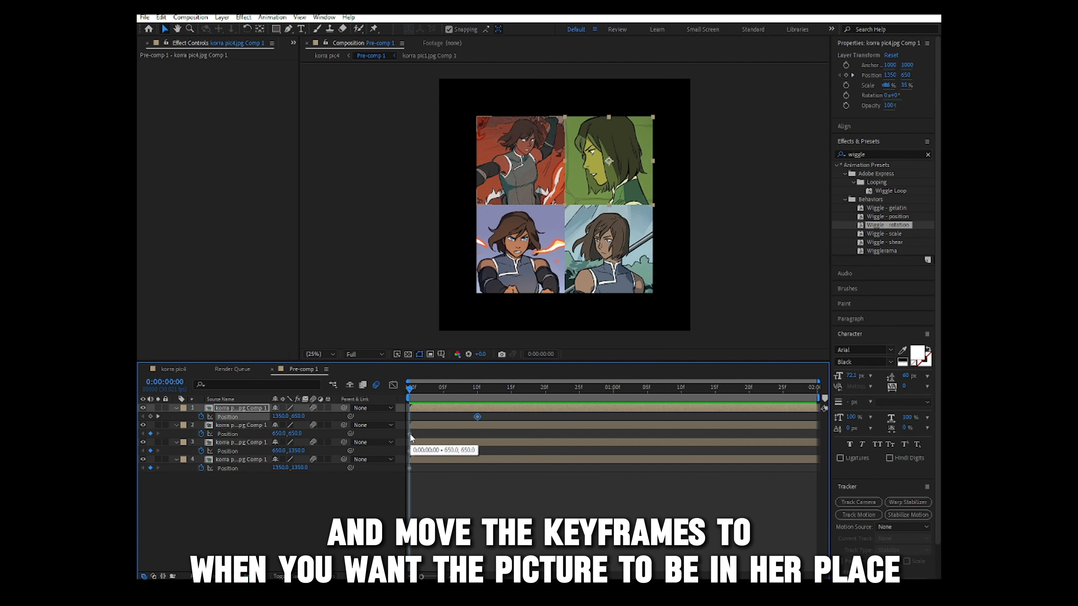
left_click_drag(410, 434, 536, 435)
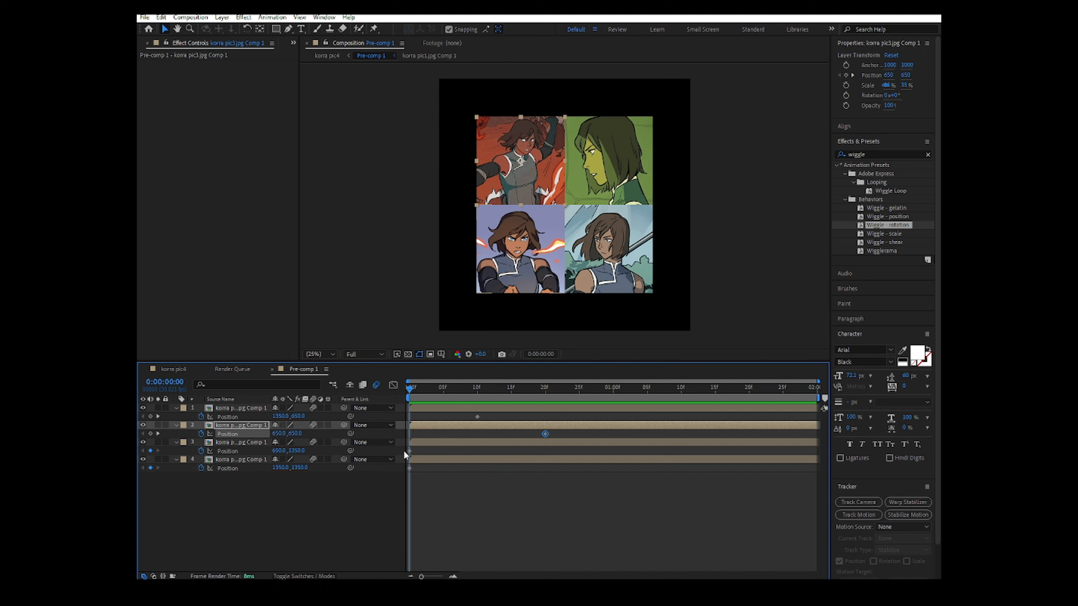
left_click_drag(409, 451, 613, 450)
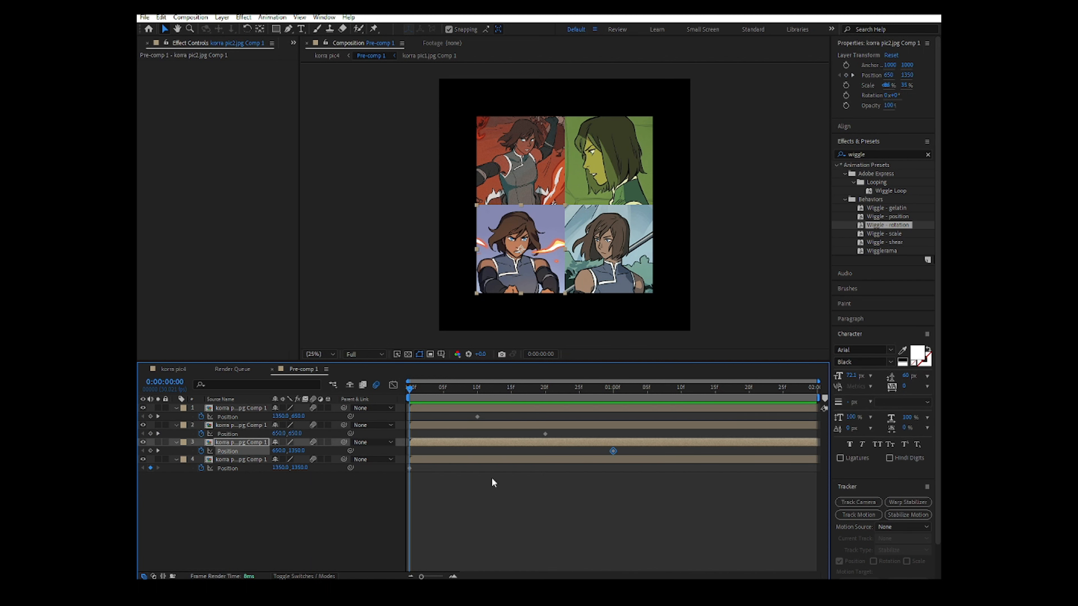
left_click_drag(410, 468, 504, 468)
left_click_drag(654, 468, 681, 467)
left_click(674, 507)
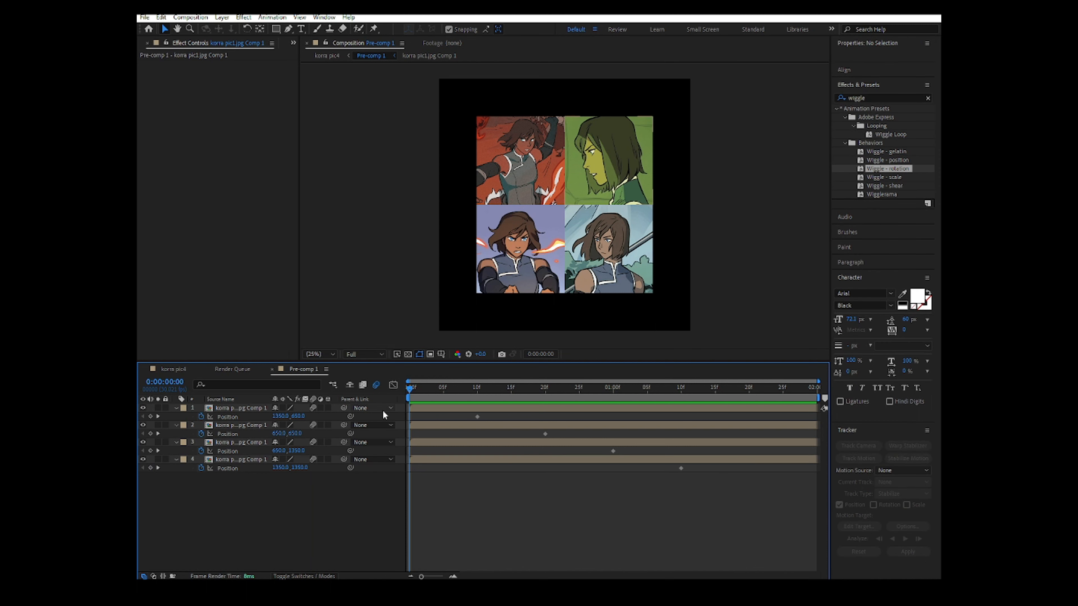